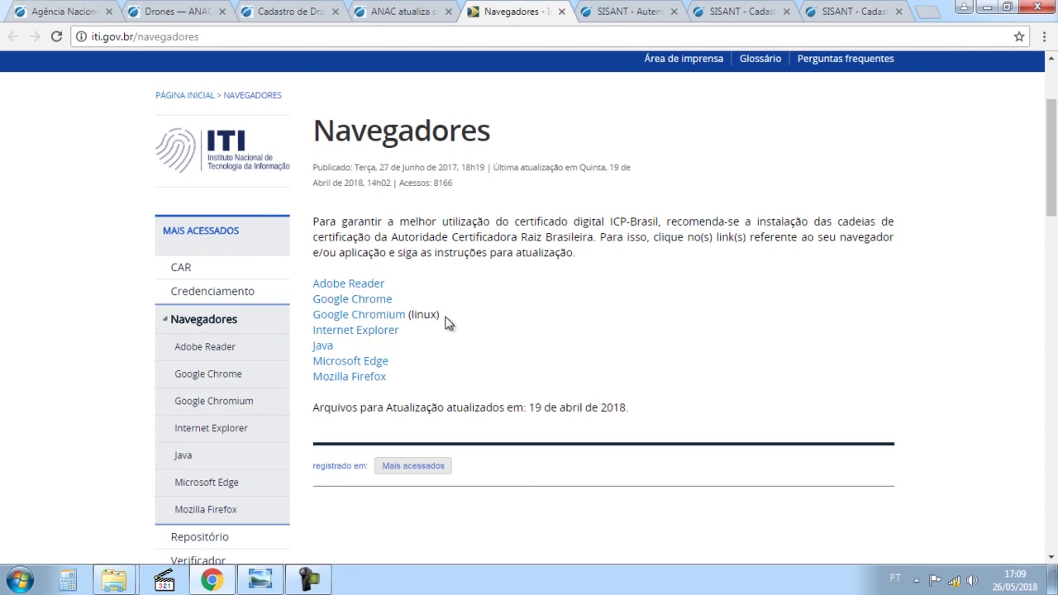
Read ITI's Google Chrome certificate-chain installation steps, then return to ANAC's Cadastro de Drones page.
{"action": "left_click", "coordinate": [387, 301]}
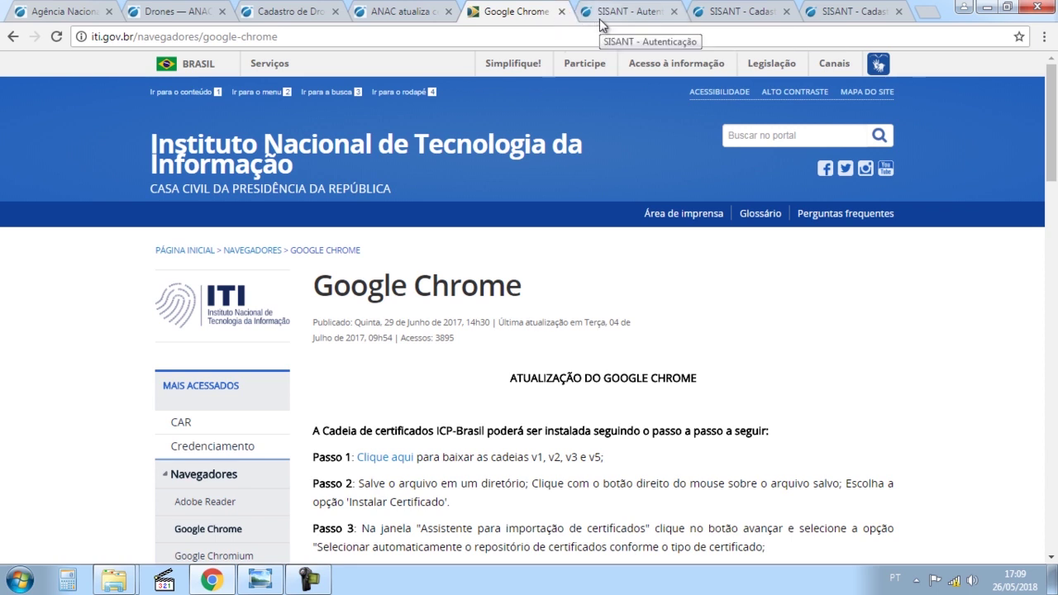
{"action": "left_click", "coordinate": [303, 7]}
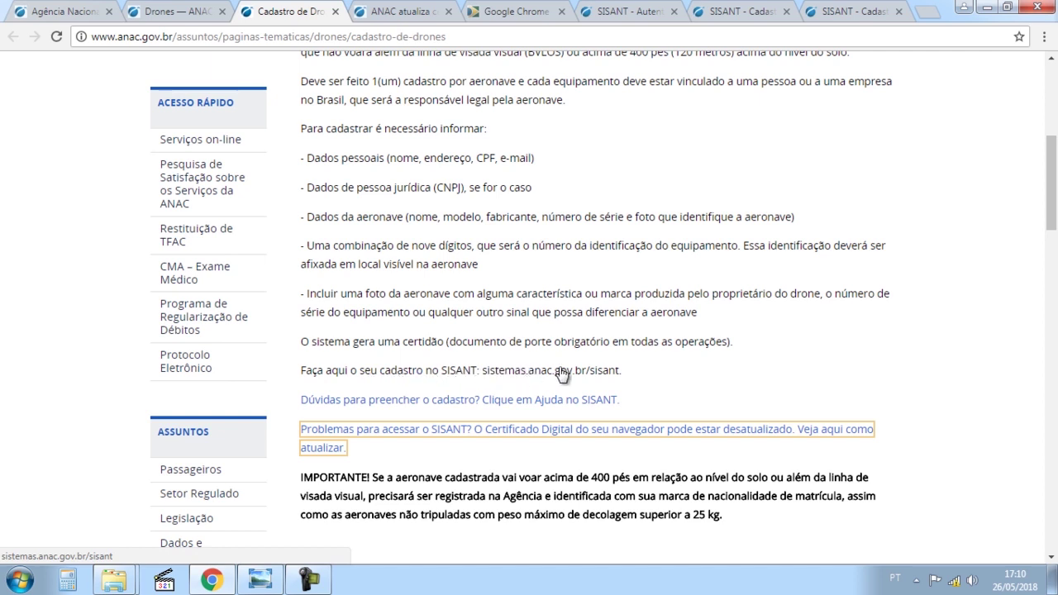
Switch to the 'SISANT - Autenticação' tab showing the SISANT login page.
{"action": "left_click", "coordinate": [616, 8]}
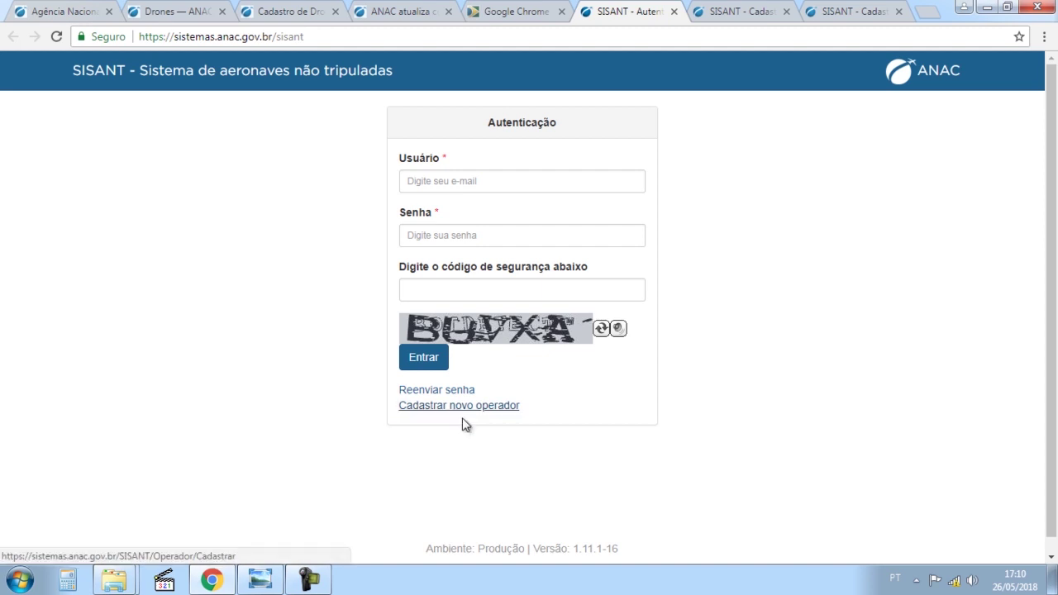
Switch to the 'SISANT - Cadastrar' tab for the Cadastrar Operador form.
{"action": "left_click", "coordinate": [727, 9]}
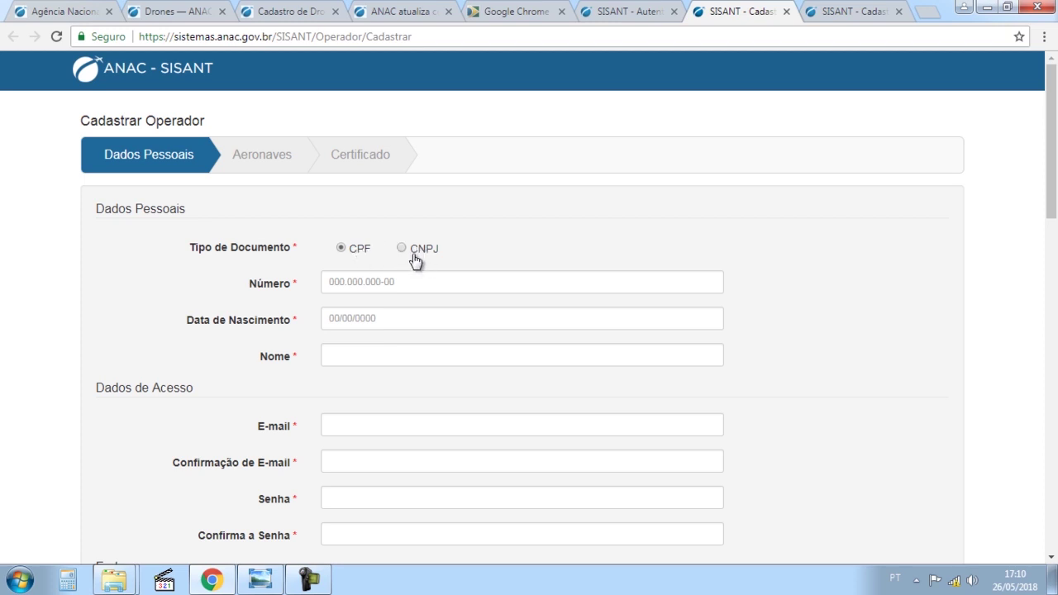
{"action": "left_click", "coordinate": [364, 284]}
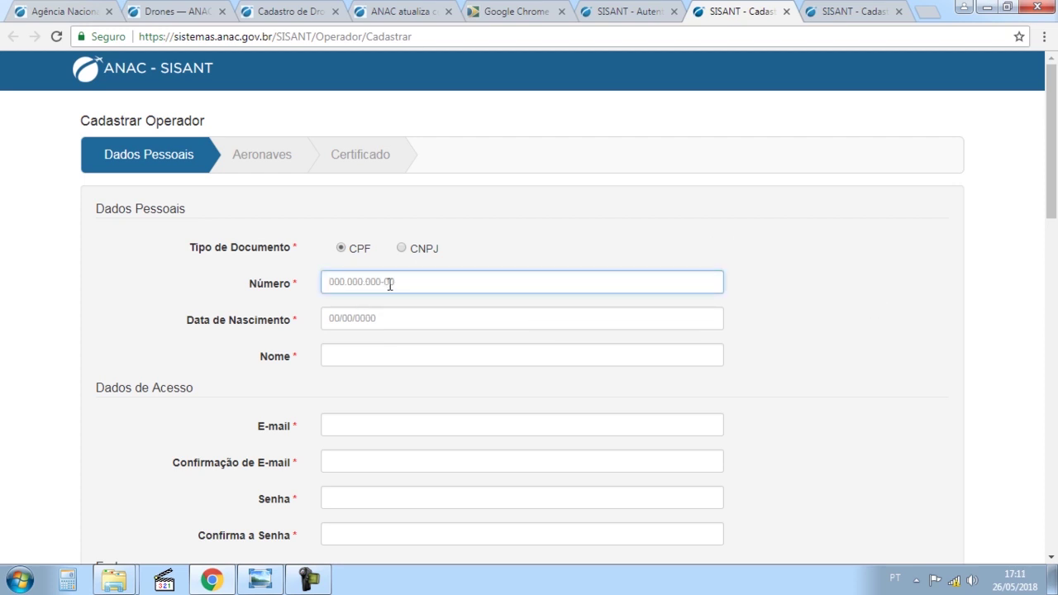
{"action": "left_click", "coordinate": [356, 364]}
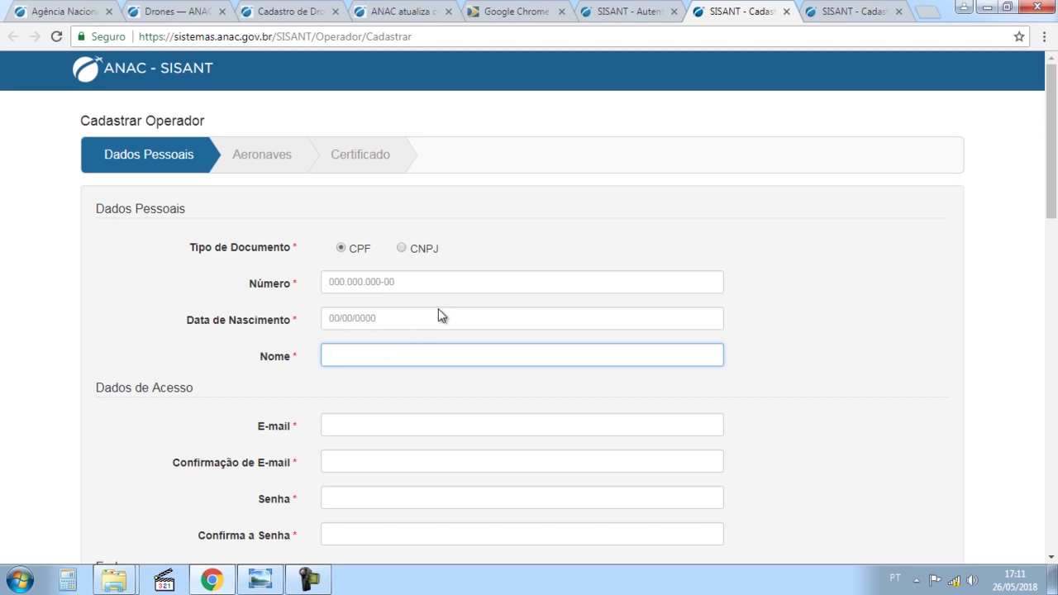
{"action": "left_click", "coordinate": [415, 317]}
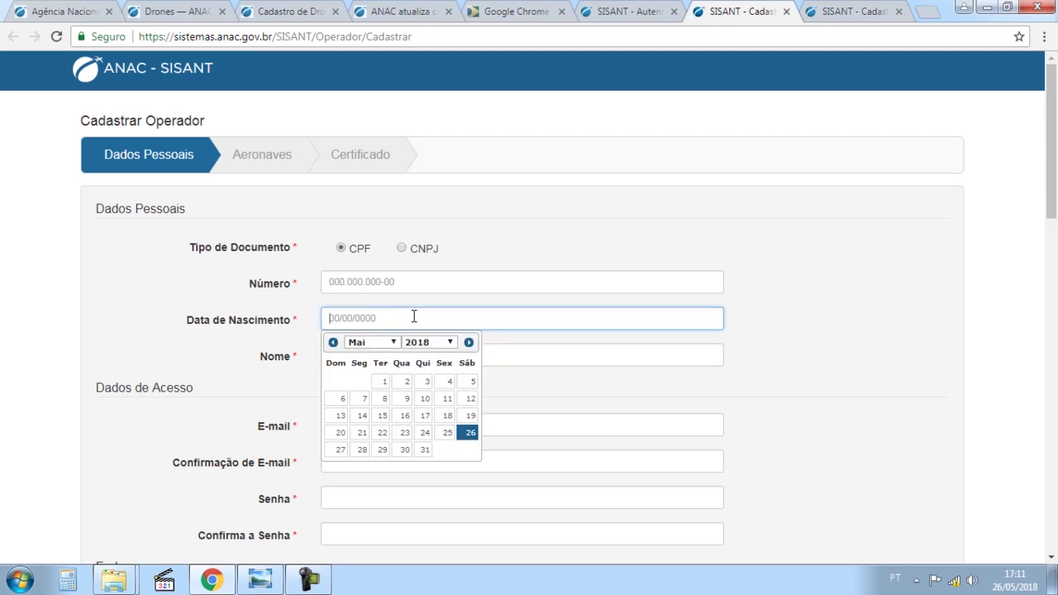
{"action": "left_click", "coordinate": [692, 380]}
{"action": "scroll", "coordinate": [775, 409], "scroll_direction": "down", "scroll_amount": 2}
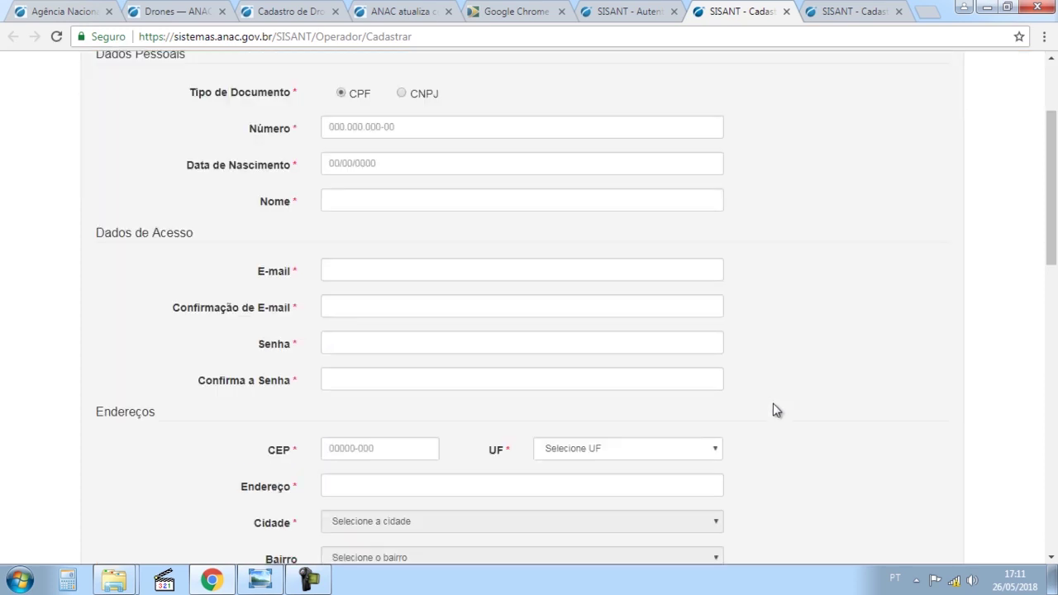
{"action": "left_click", "coordinate": [423, 271]}
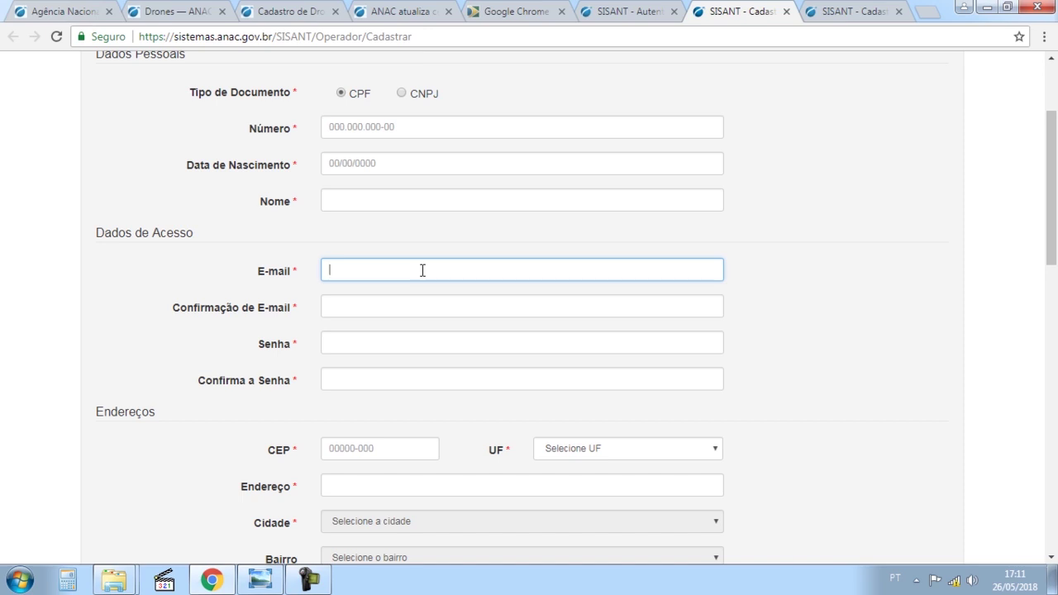
{"action": "left_click", "coordinate": [380, 342]}
{"action": "left_click", "coordinate": [372, 382]}
{"action": "scroll", "coordinate": [799, 509], "scroll_direction": "down", "scroll_amount": 3}
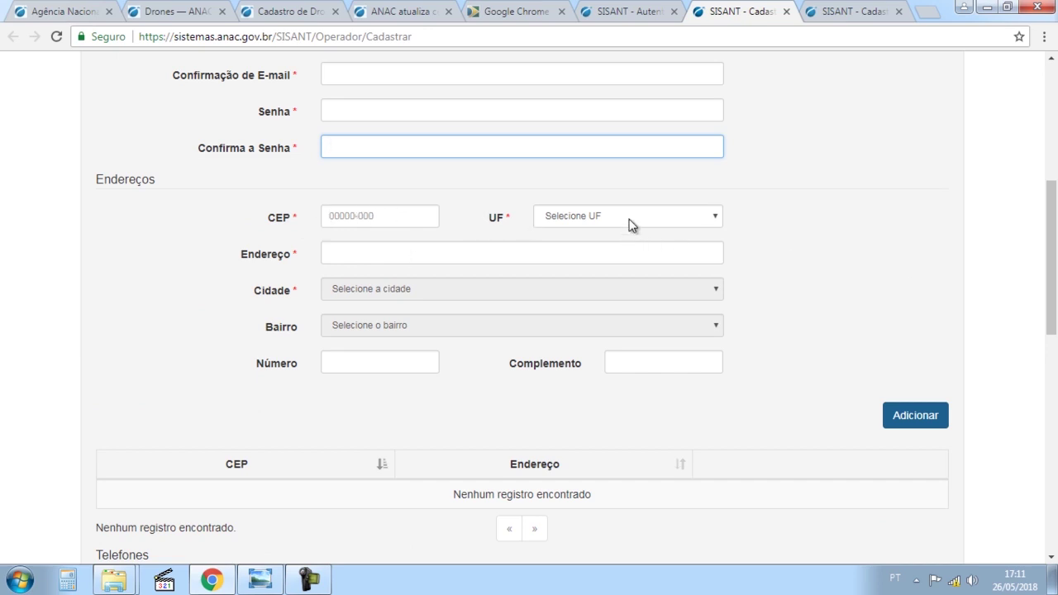
{"action": "left_click", "coordinate": [354, 214]}
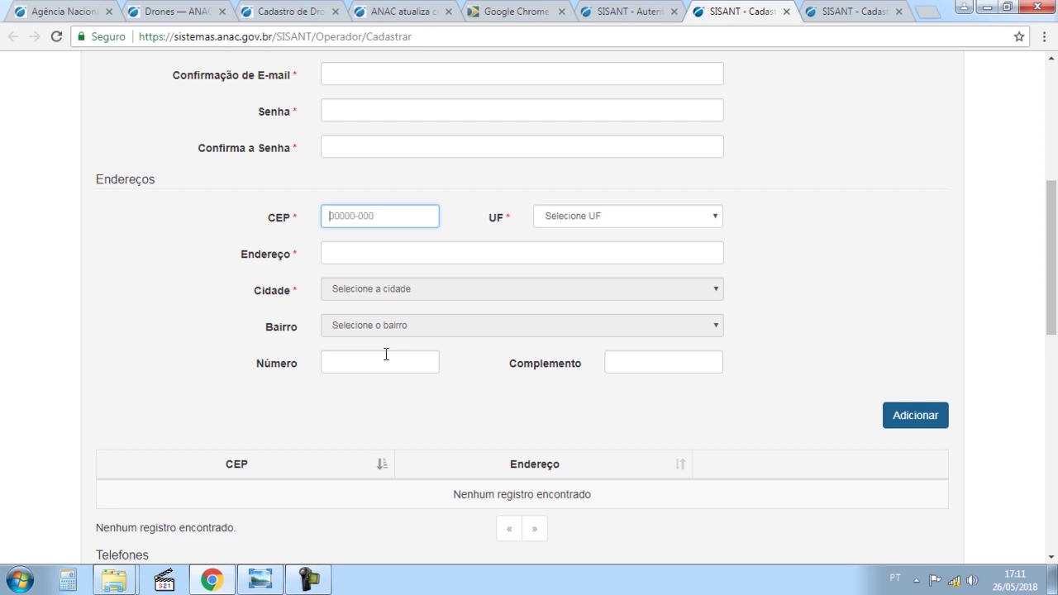
{"action": "left_click", "coordinate": [659, 396]}
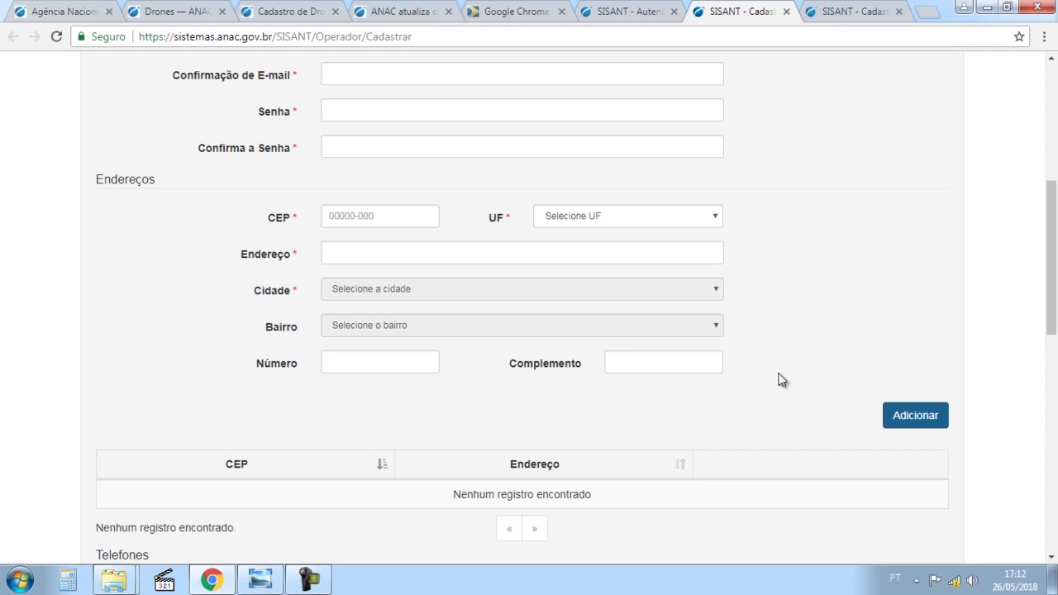
{"action": "scroll", "coordinate": [813, 380], "scroll_direction": "down", "scroll_amount": 1}
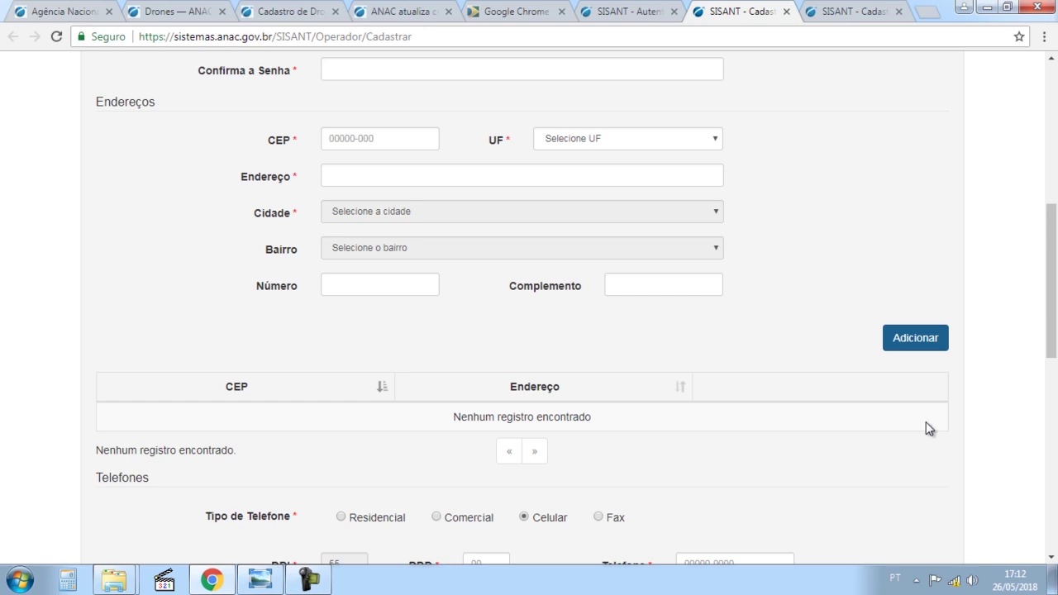
{"action": "scroll", "coordinate": [927, 425], "scroll_direction": "down", "scroll_amount": 2}
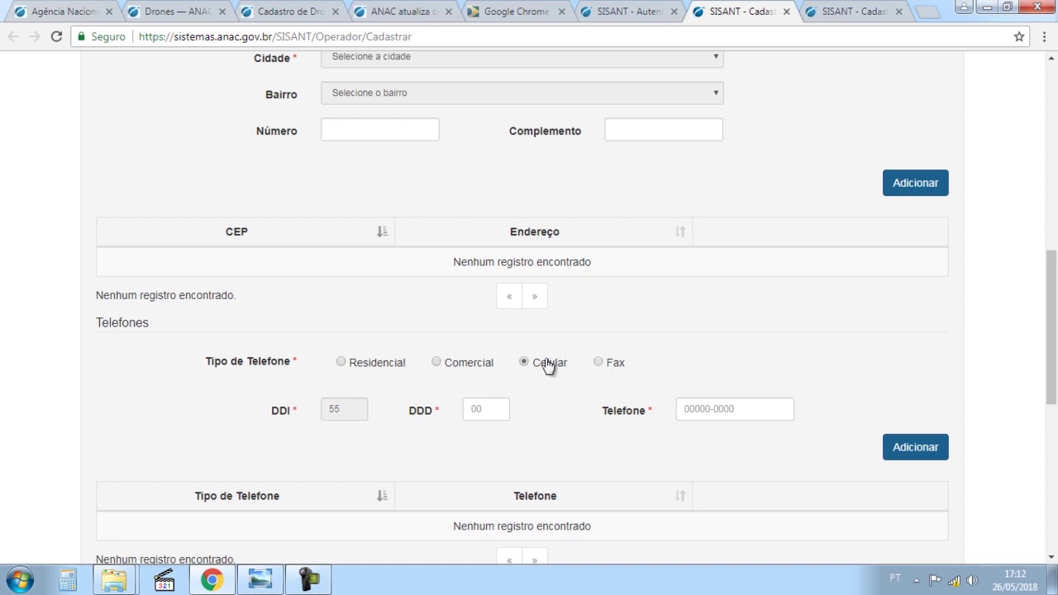
{"action": "scroll", "coordinate": [756, 382], "scroll_direction": "down", "scroll_amount": 3}
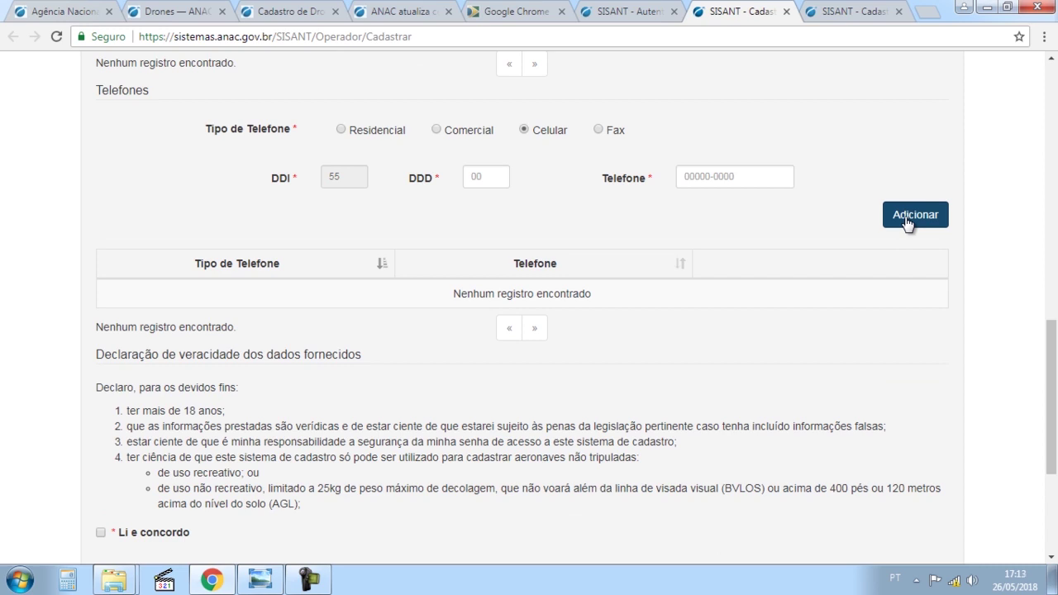
{"action": "scroll", "coordinate": [843, 256], "scroll_direction": "down", "scroll_amount": 2}
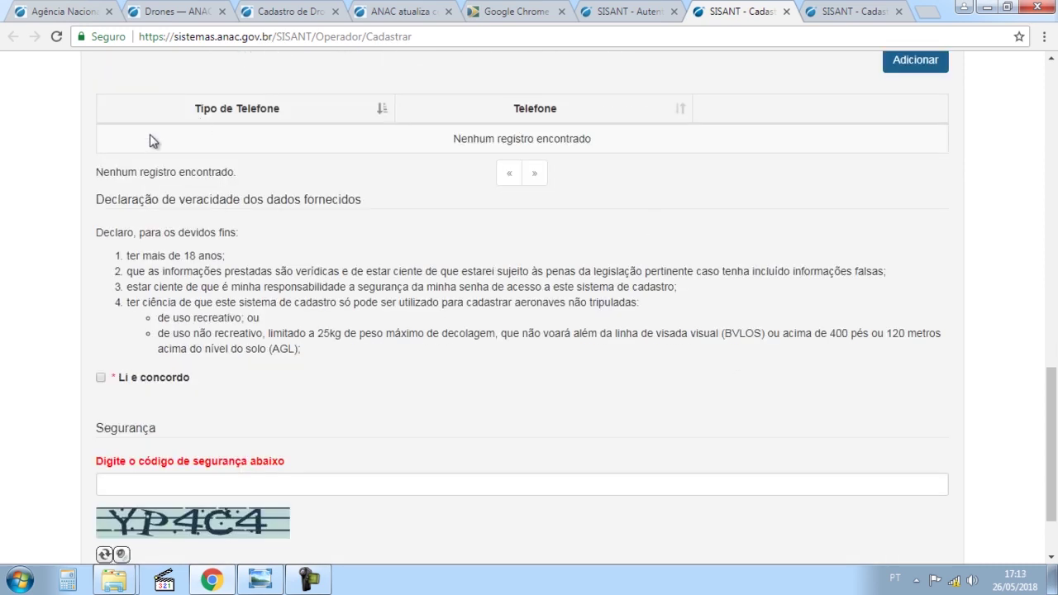
{"action": "scroll", "coordinate": [584, 376], "scroll_direction": "down", "scroll_amount": 1}
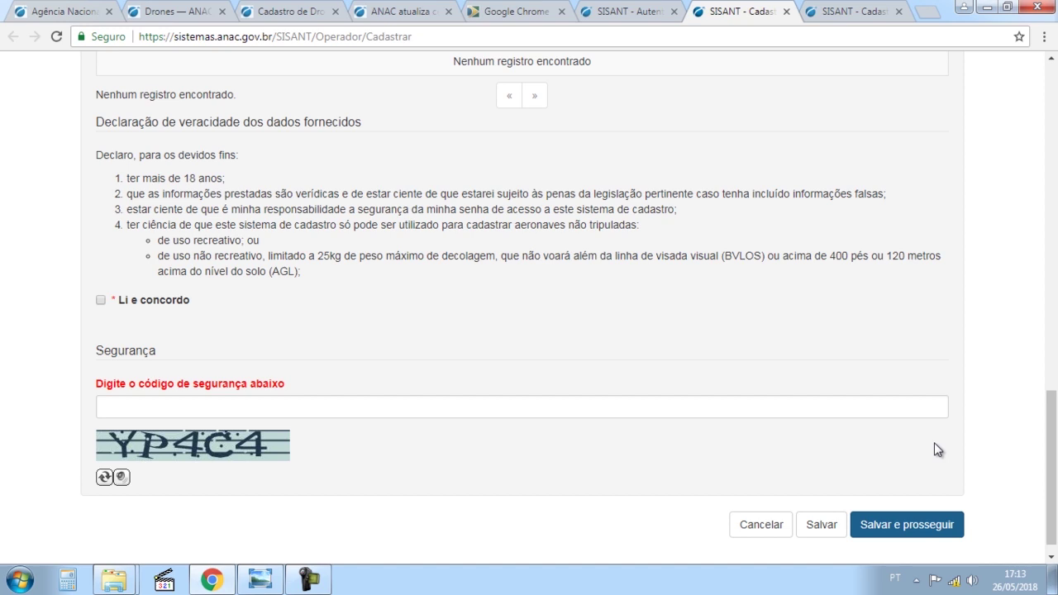
{"action": "scroll", "coordinate": [937, 449], "scroll_direction": "up", "scroll_amount": 1}
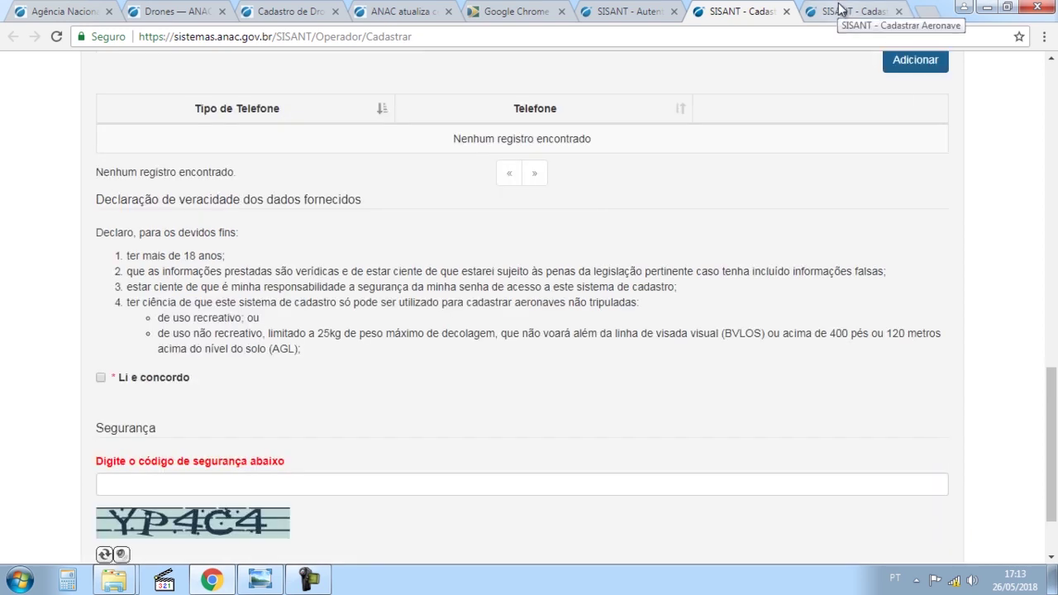
Glance at the ANAC article and SISANT login tabs, then return to the empty Cadastrar Aeronave form.
{"action": "left_click", "coordinate": [839, 10]}
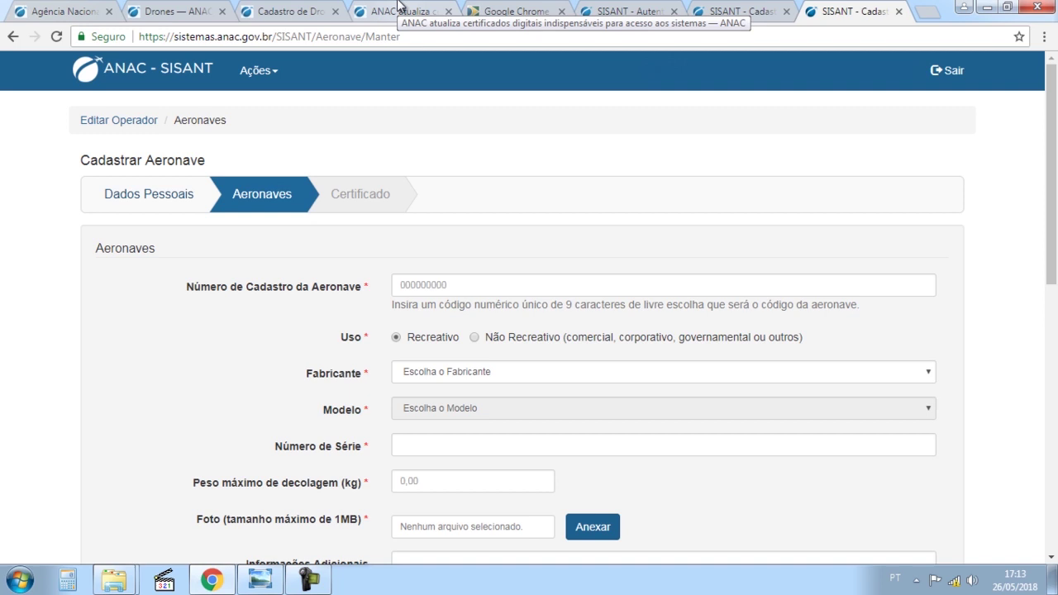
{"action": "left_click", "coordinate": [398, 6]}
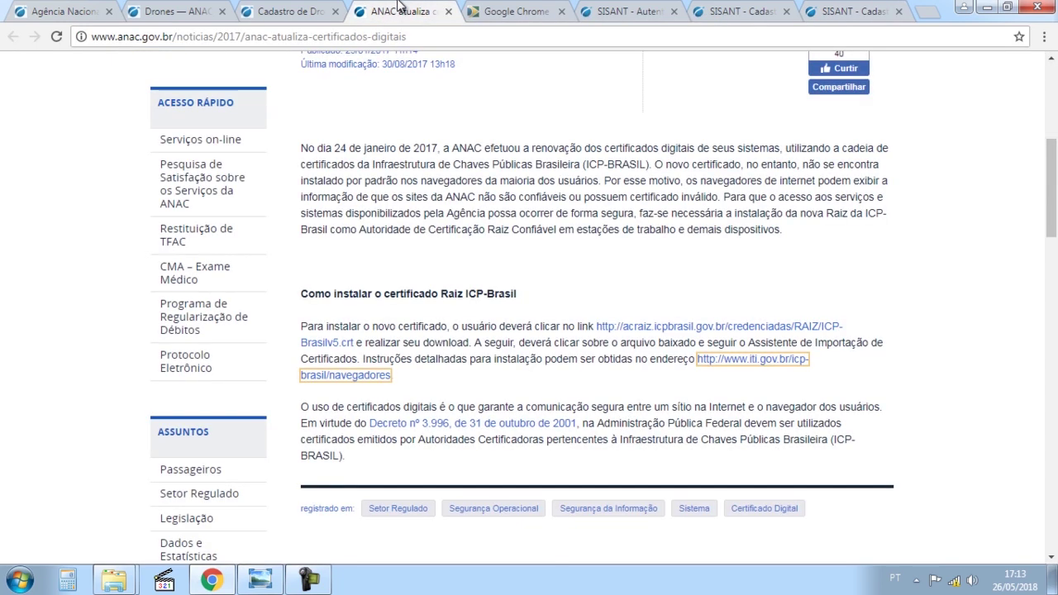
{"action": "left_click", "coordinate": [606, 8]}
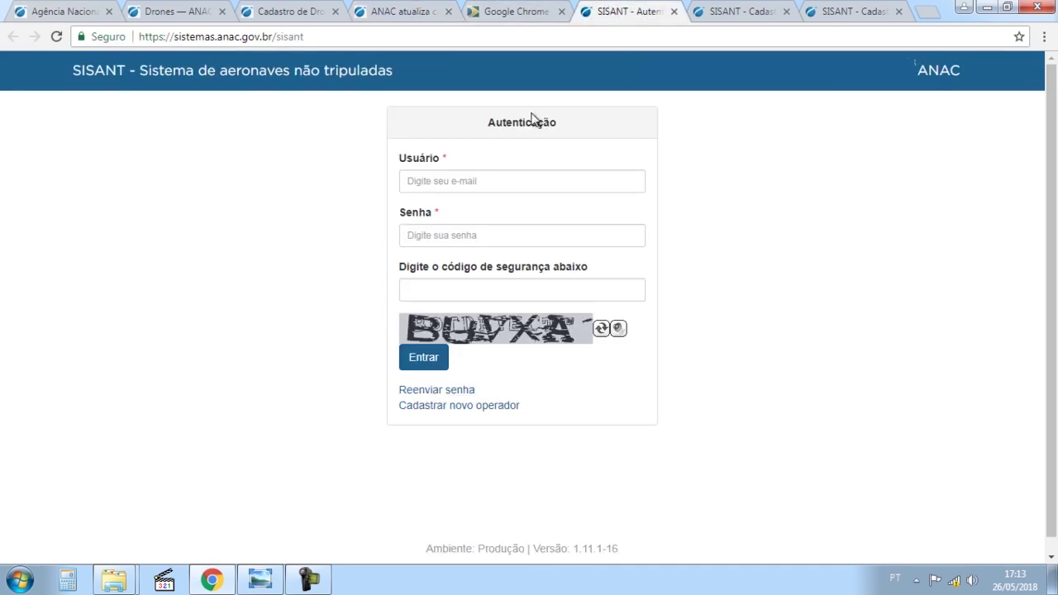
{"action": "left_click", "coordinate": [499, 186]}
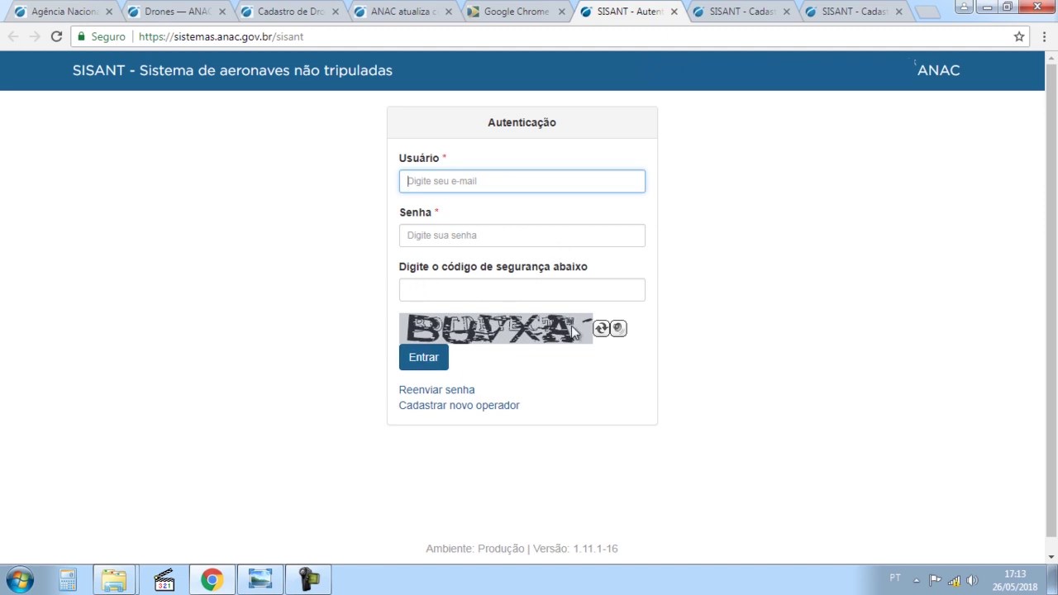
{"action": "left_click", "coordinate": [844, 10]}
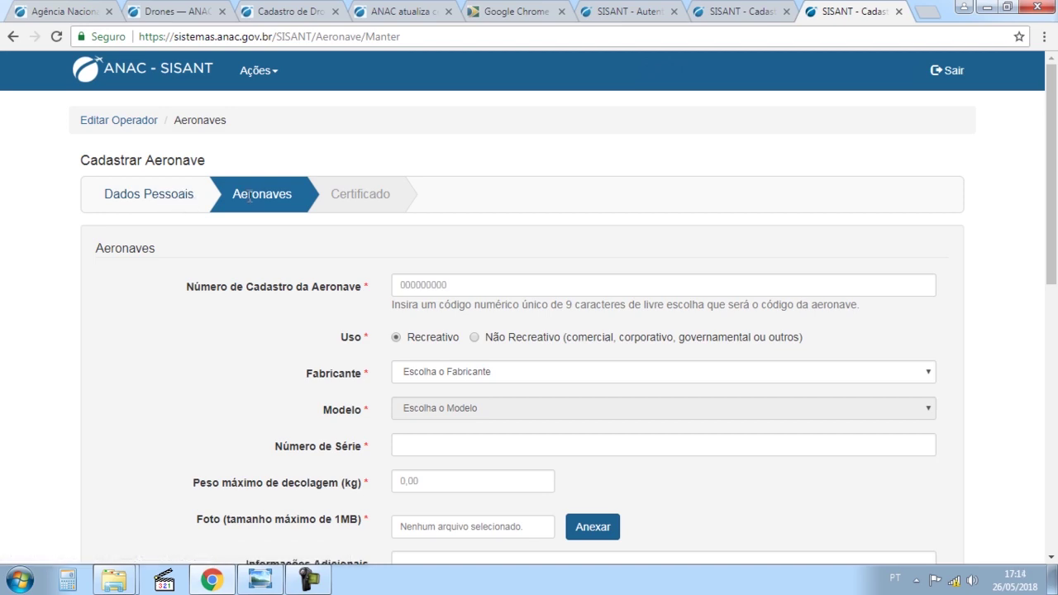
Enter 111111111 as the aircraft registration number and submit the form.
{"action": "scroll", "coordinate": [248, 196], "scroll_direction": "down", "scroll_amount": 10}
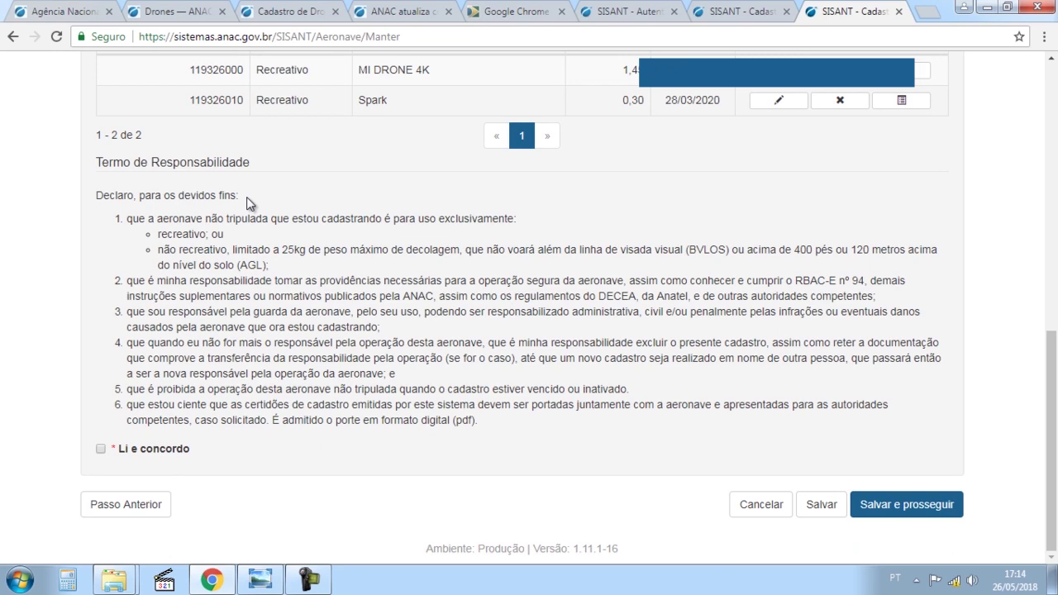
{"action": "scroll", "coordinate": [246, 197], "scroll_direction": "up", "scroll_amount": 10}
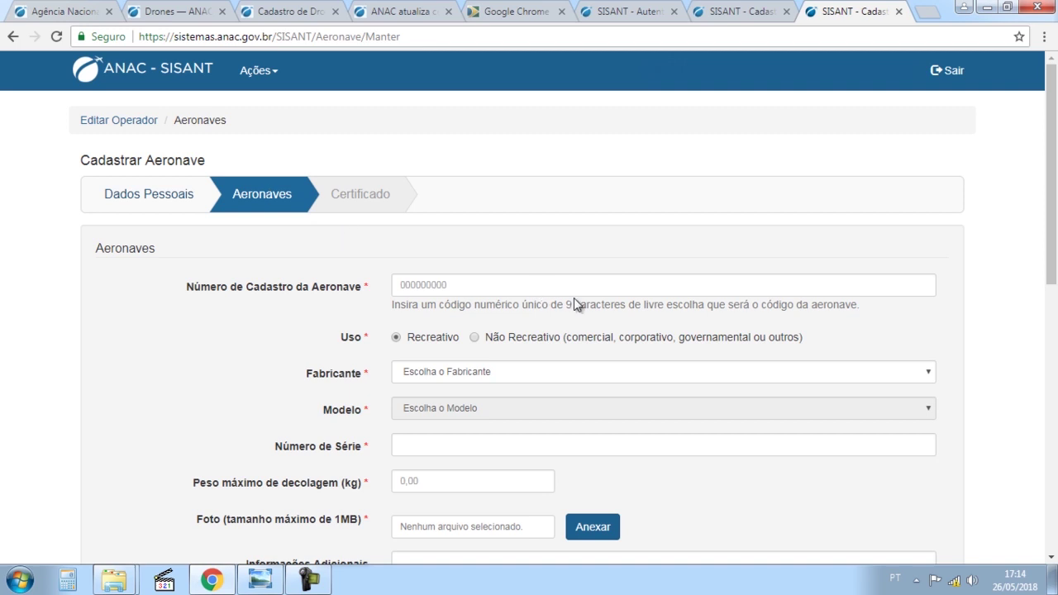
{"action": "scroll", "coordinate": [574, 298], "scroll_direction": "down", "scroll_amount": 1}
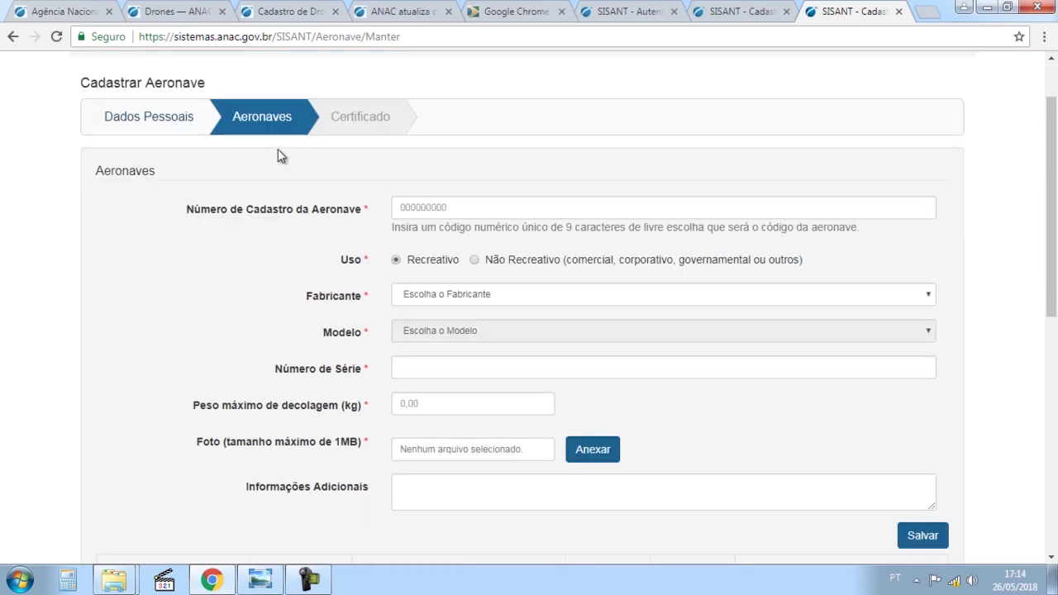
{"action": "left_click", "coordinate": [496, 206]}
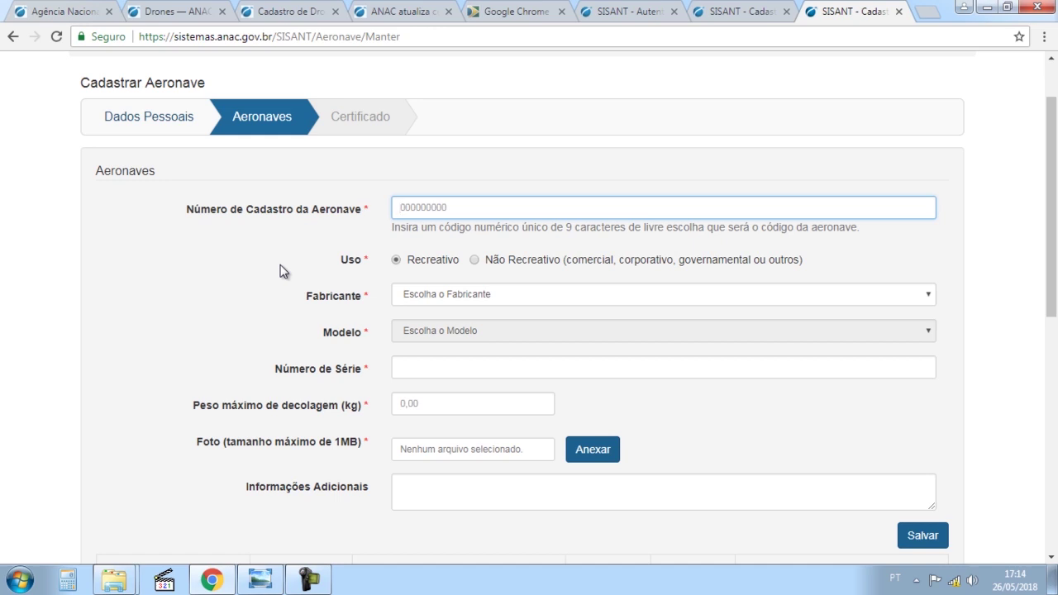
{"action": "type", "text": "111111111"}
{"action": "key", "text": "Return"}
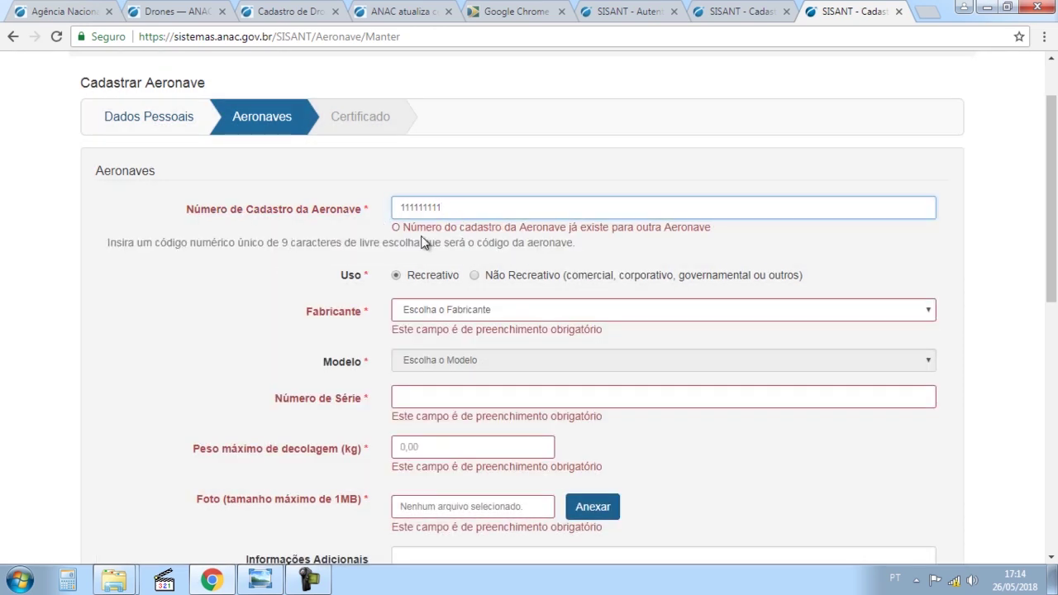
Replace the duplicate number 111111111 with 110966241.
{"action": "double_click", "coordinate": [662, 213]}
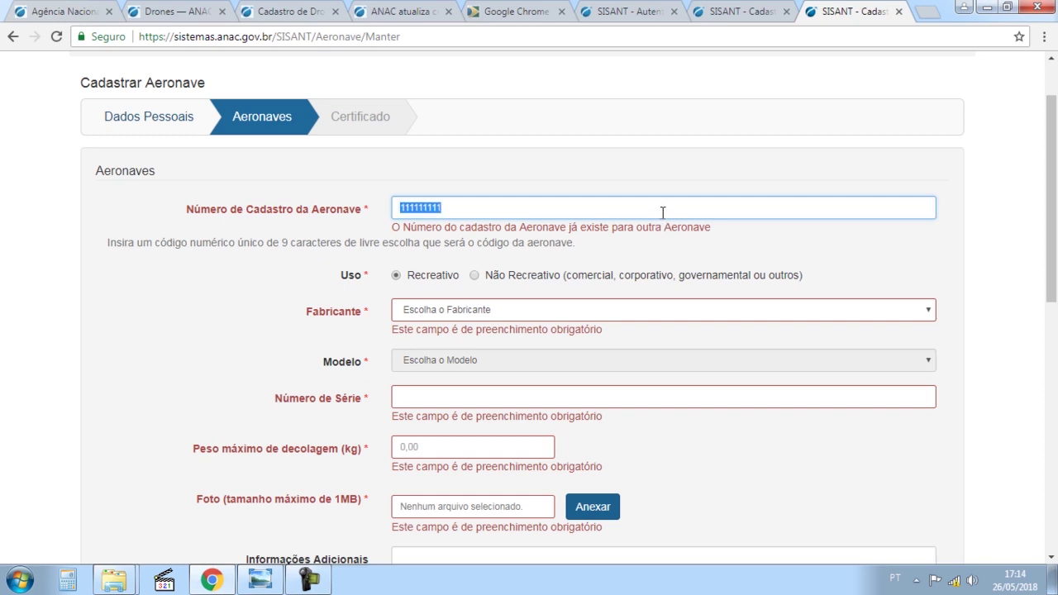
{"action": "key", "text": "BackSpace"}
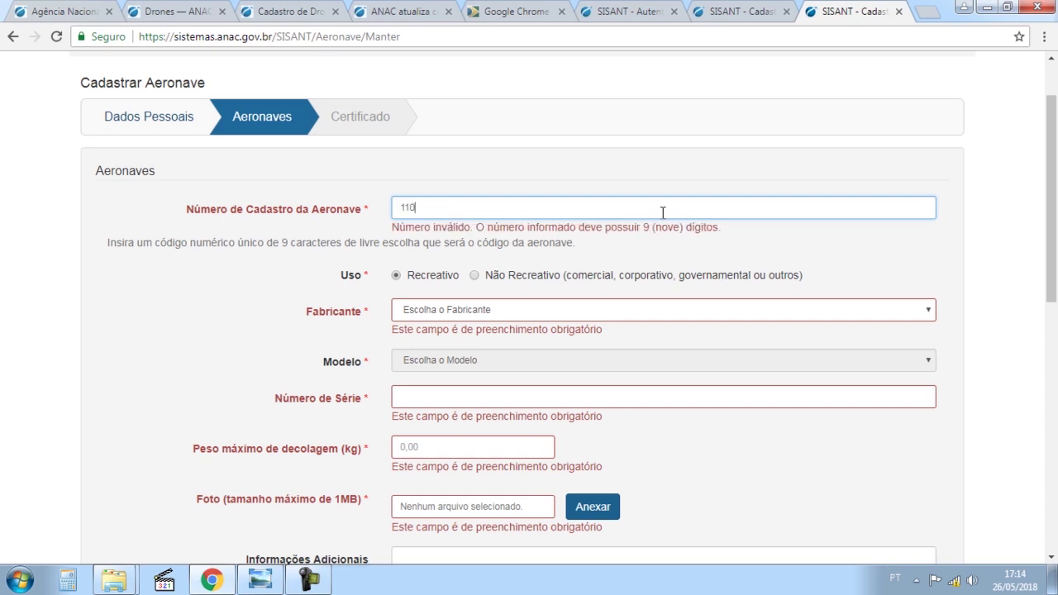
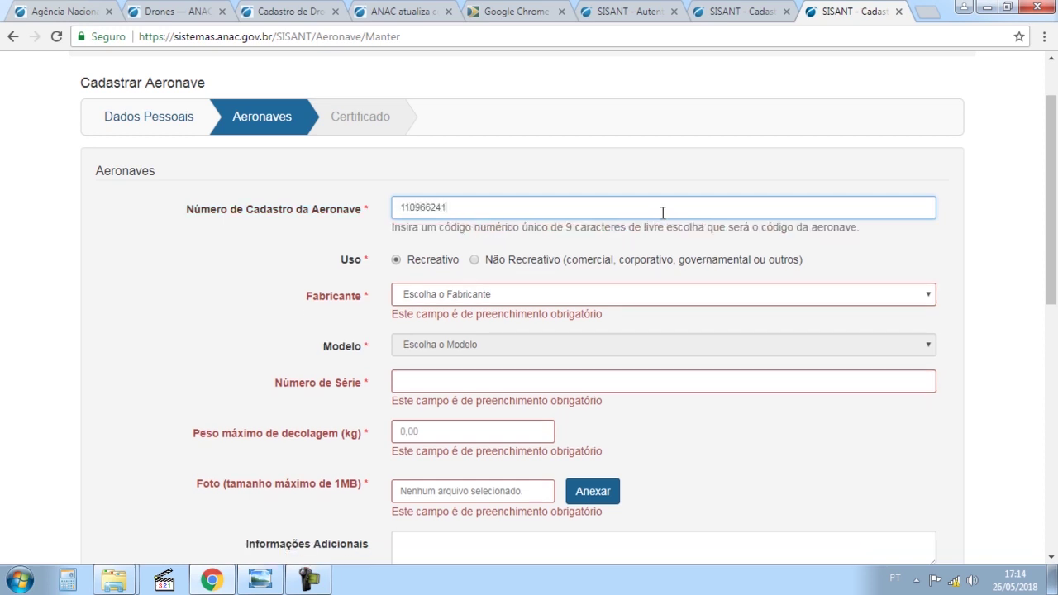
{"action": "key", "text": "Tab"}
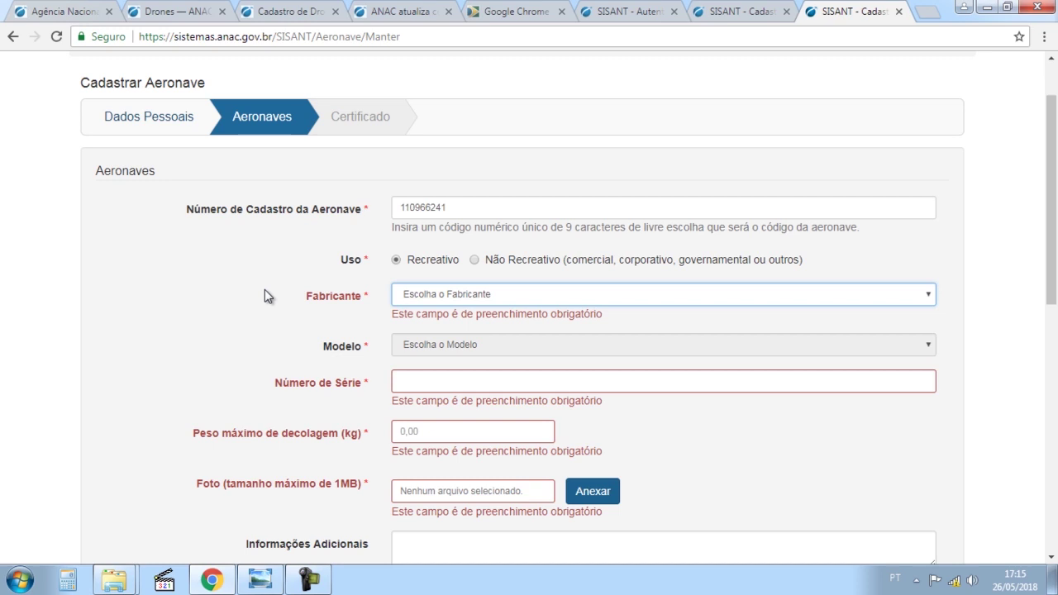
Set the manufacturer to Outro and specify it as Xiaomi.
{"action": "left_click", "coordinate": [420, 303]}
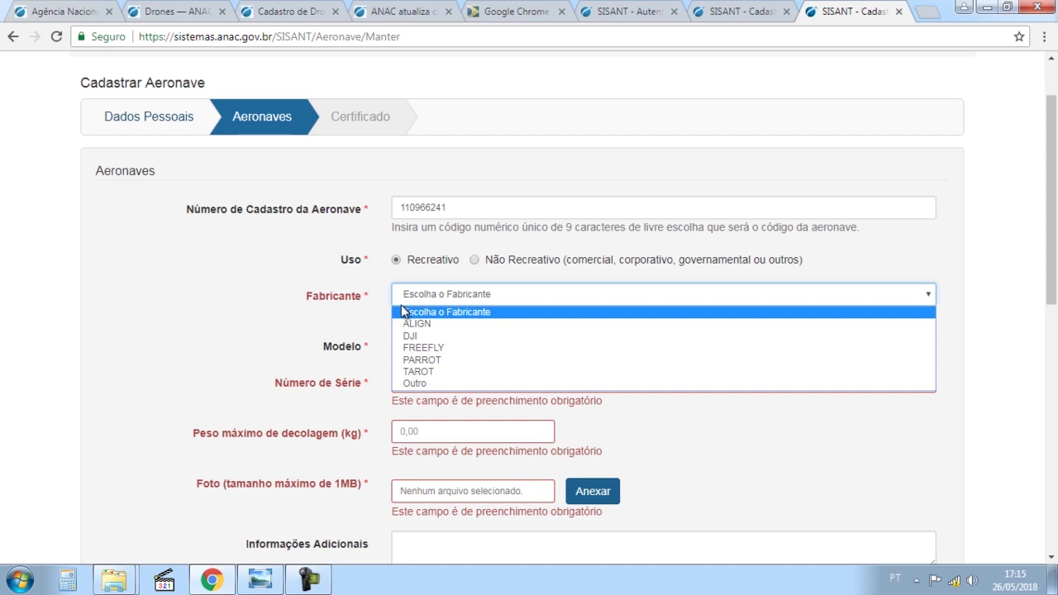
{"action": "left_click", "coordinate": [440, 385]}
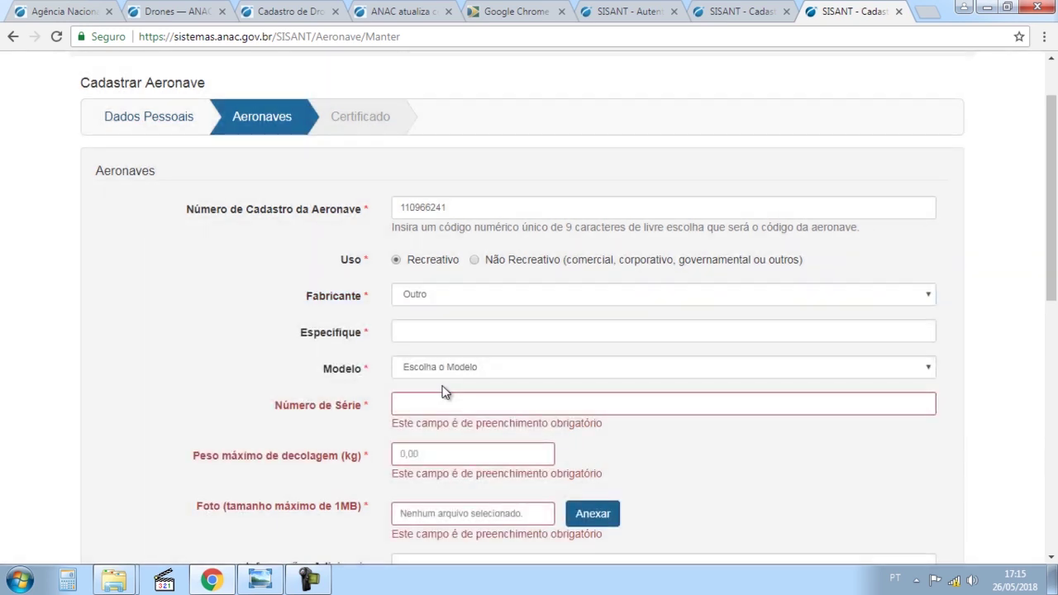
{"action": "left_click", "coordinate": [425, 334]}
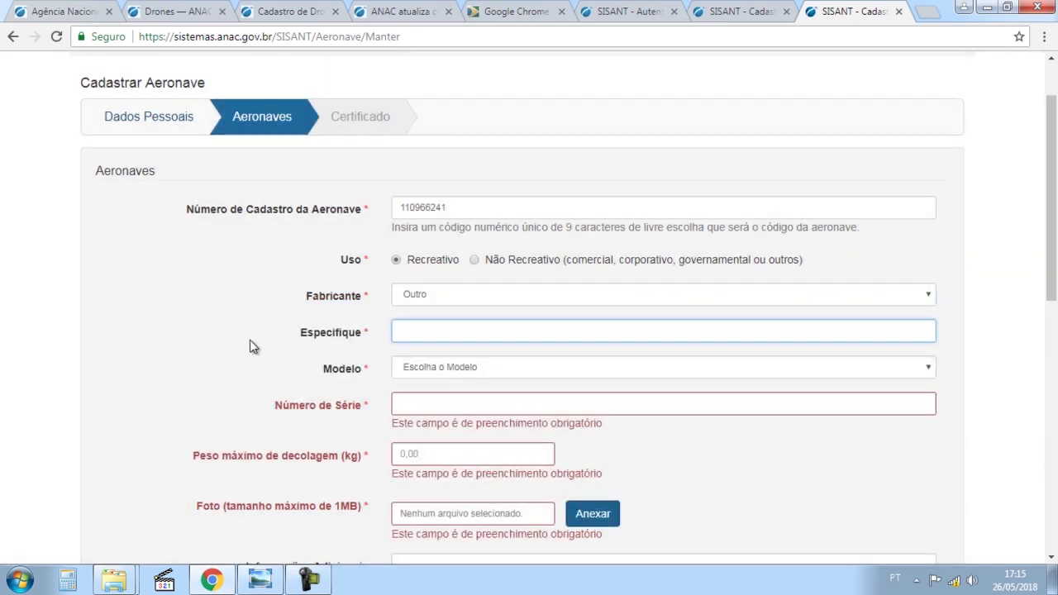
{"action": "type", "text": "Xioami"}
{"action": "key", "text": "BackSpace"}
{"action": "key", "text": "BackSpace"}
{"action": "key", "text": "BackSpace"}
{"action": "key", "text": "BackSpace"}
{"action": "type", "text": "aomi"}
Set the model to Outro so its Especifique field appears.
{"action": "left_click", "coordinate": [459, 369]}
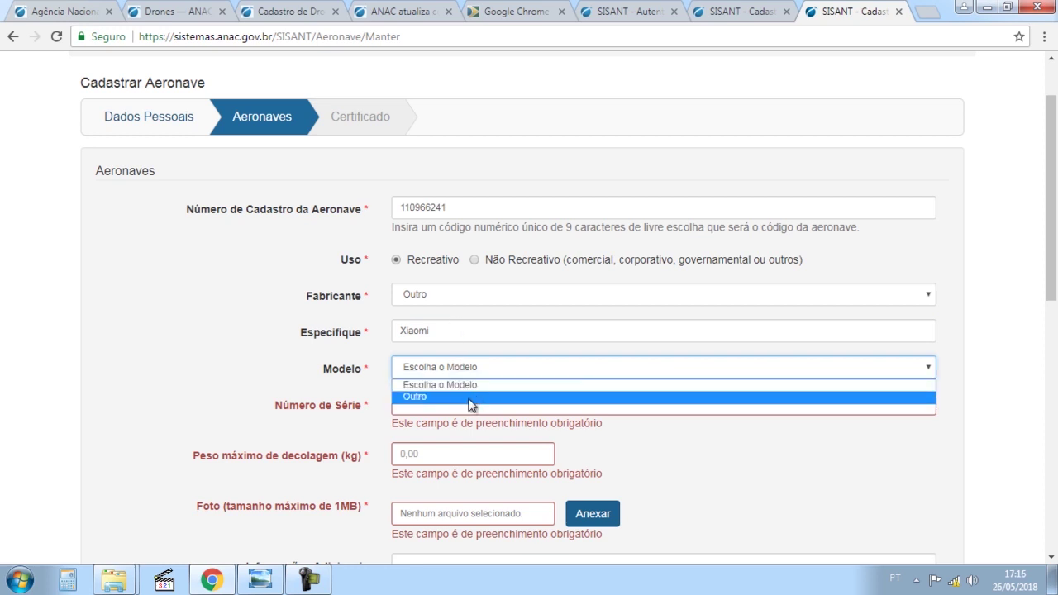
{"action": "left_click", "coordinate": [470, 397]}
{"action": "left_click", "coordinate": [469, 403]}
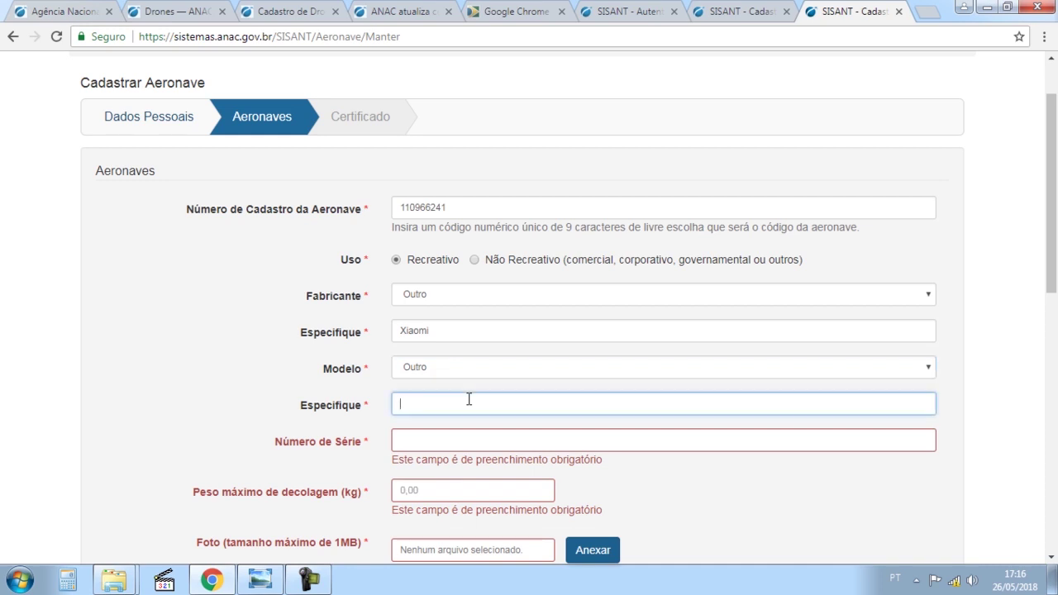
{"action": "scroll", "coordinate": [207, 374], "scroll_direction": "down", "scroll_amount": 1}
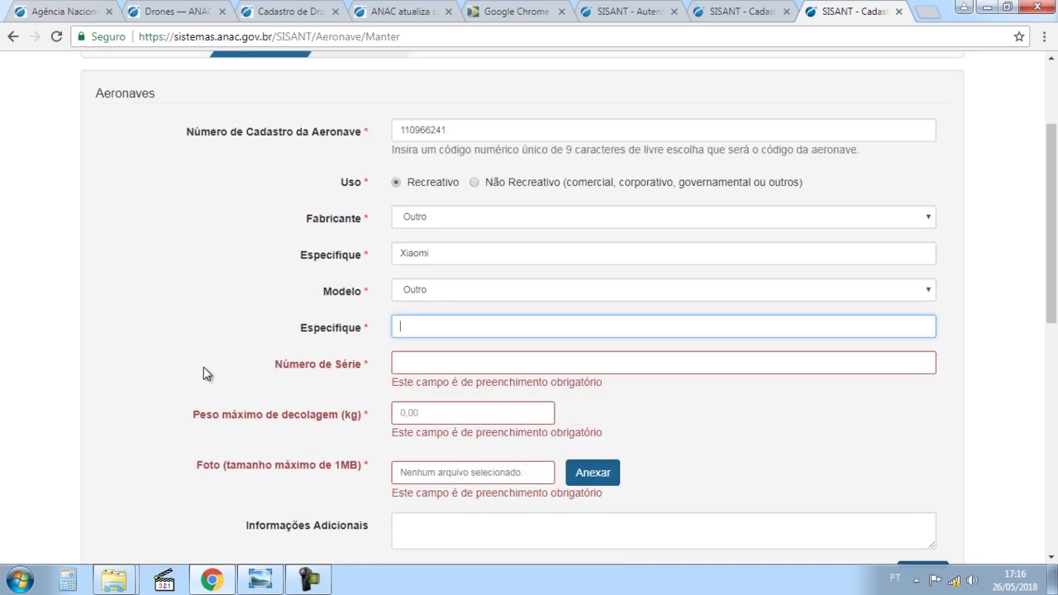
Open the drone notes in Notepad, select the model code FXQ02FM, and return to Chrome.
{"action": "mouse_move", "coordinate": [131, 577]}
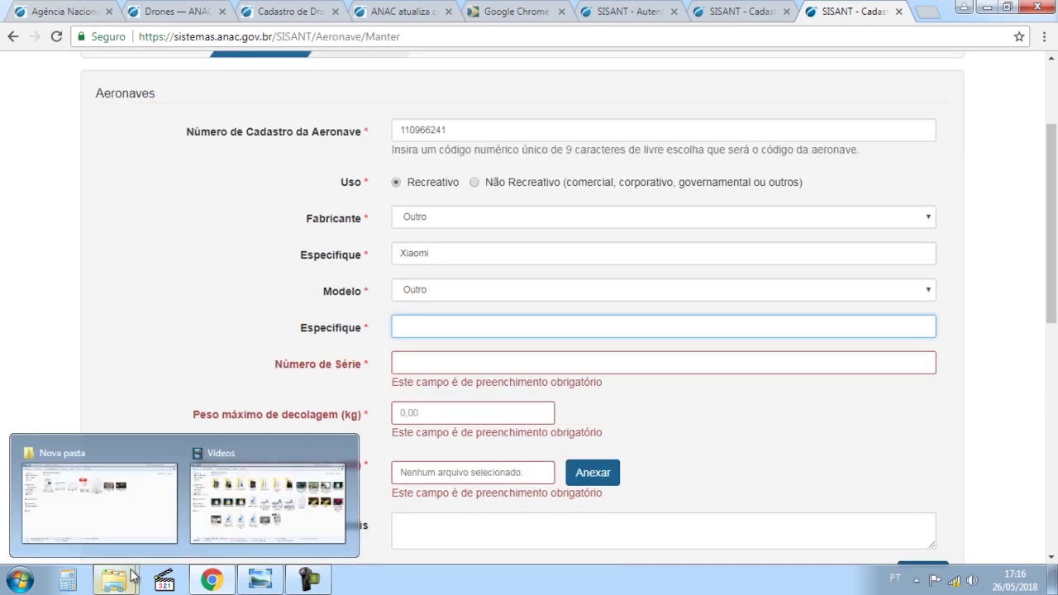
{"action": "left_click", "coordinate": [139, 493]}
{"action": "double_click", "coordinate": [533, 182]}
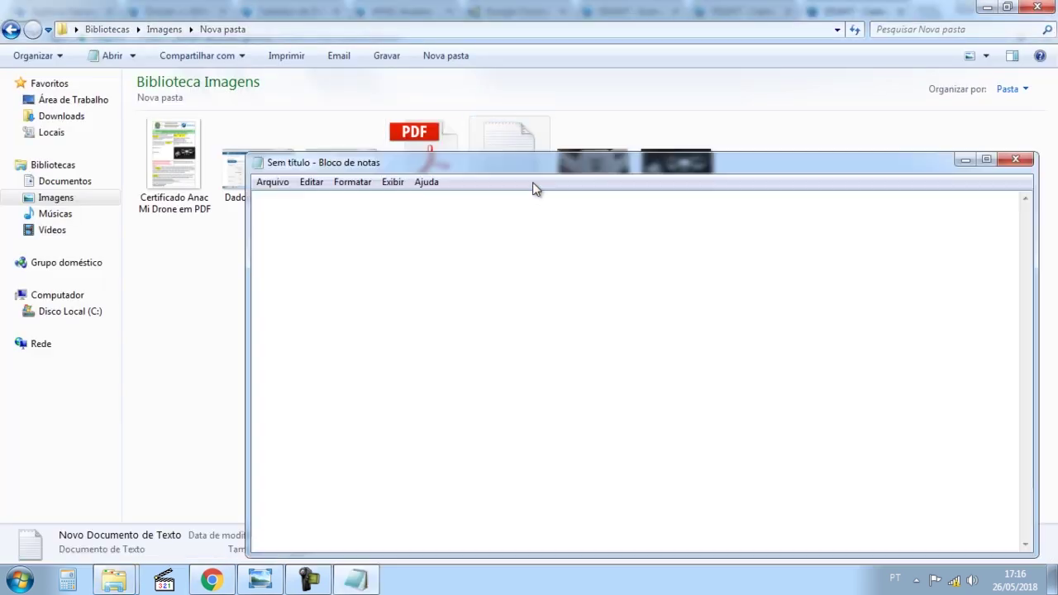
{"action": "double_click", "coordinate": [534, 166]}
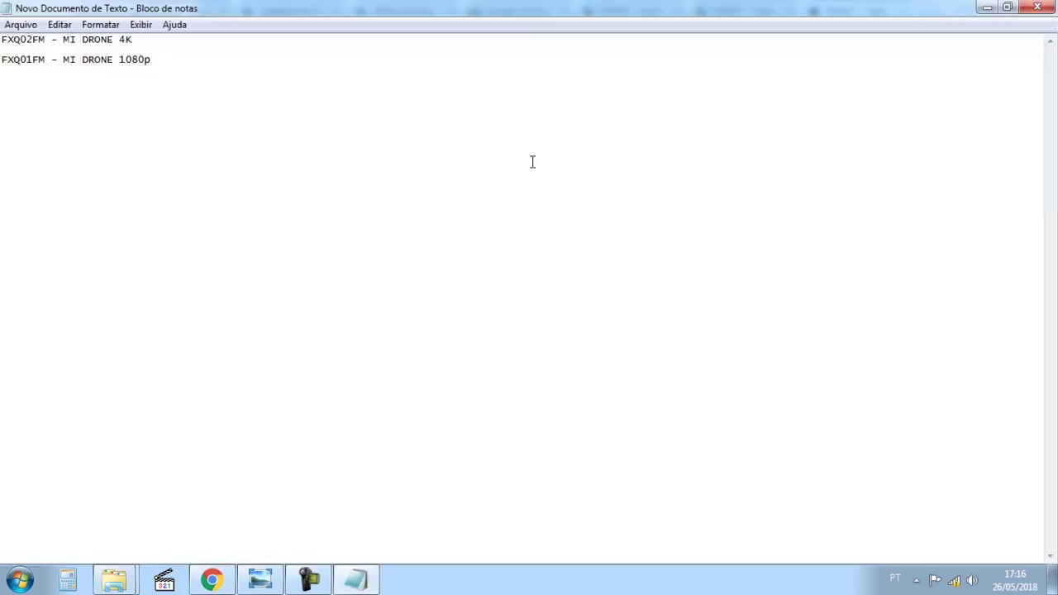
{"action": "left_click", "coordinate": [45, 39]}
{"action": "key", "text": "shift+End"}
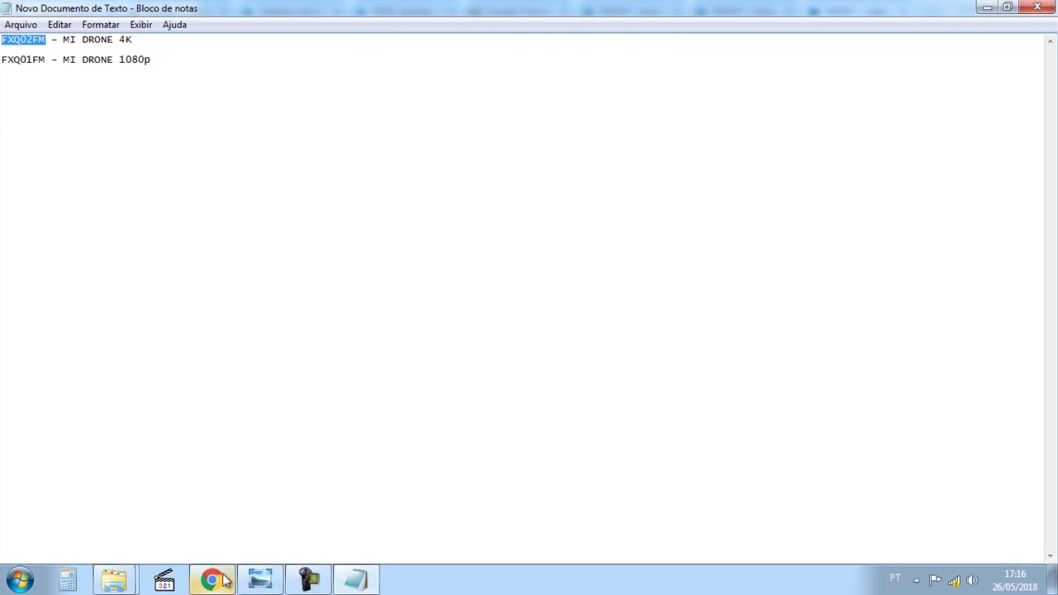
{"action": "mouse_move", "coordinate": [212, 583]}
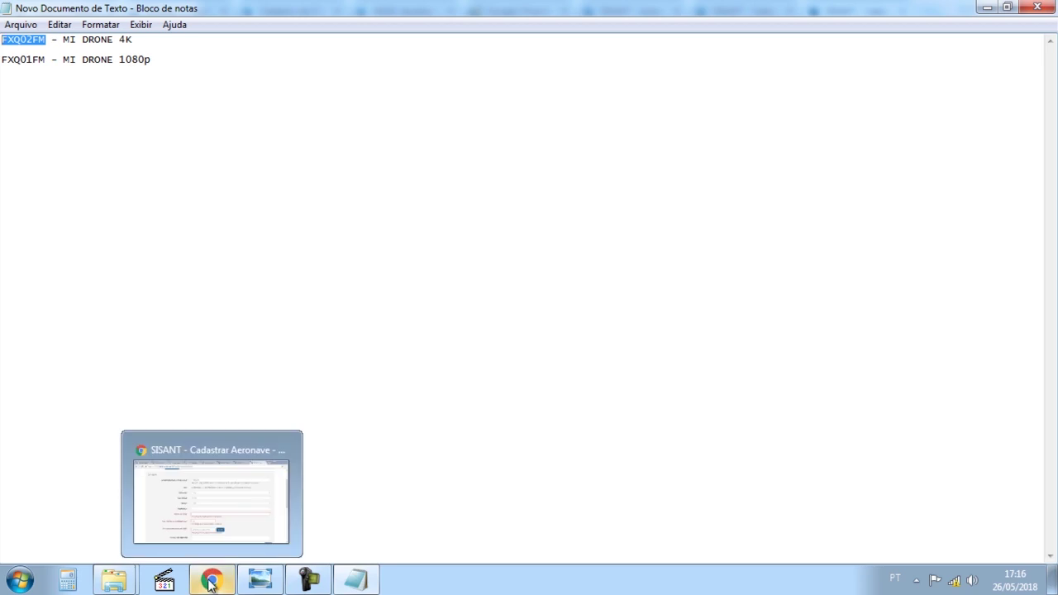
{"action": "left_click", "coordinate": [229, 486]}
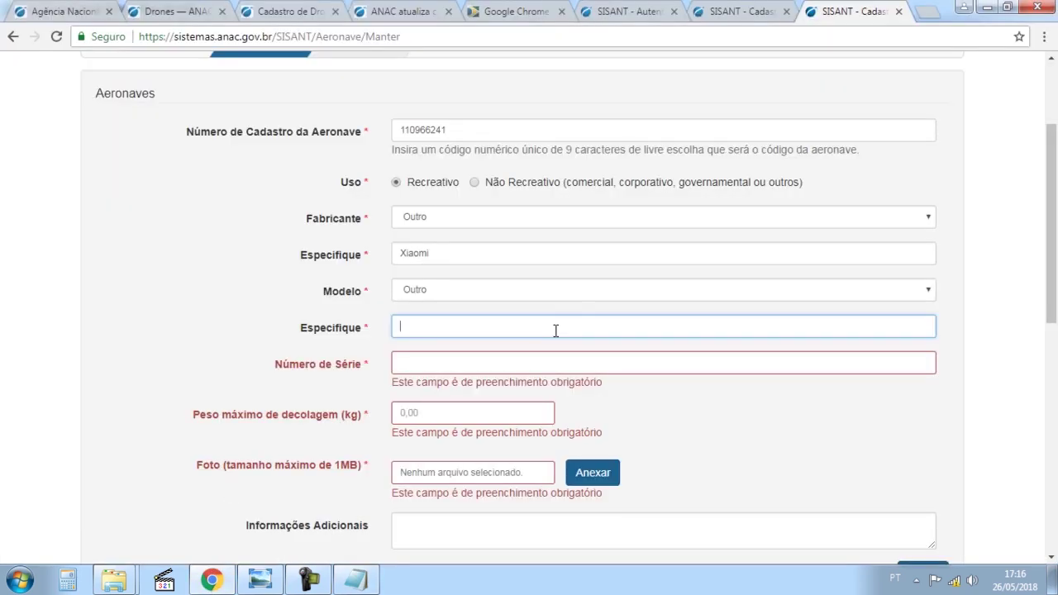
Paste FXQ02FM into the model Especifique field, then replace it with 'Mi Drone 4K'.
{"action": "type", "text": "FXQ02FM"}
{"action": "key", "text": "ctrl+a"}
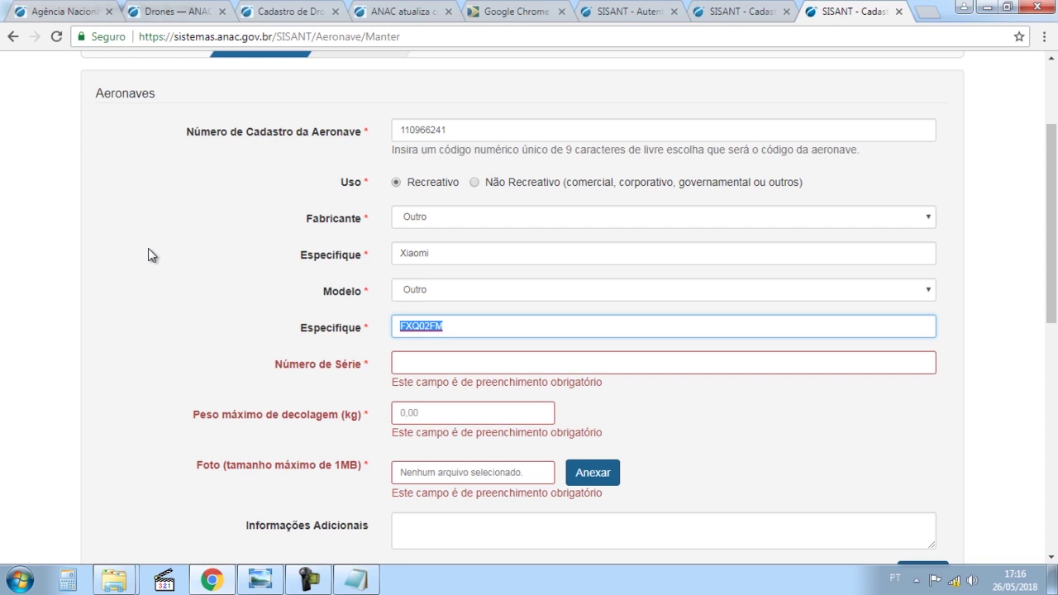
{"action": "type", "text": "Mi Drone 4K"}
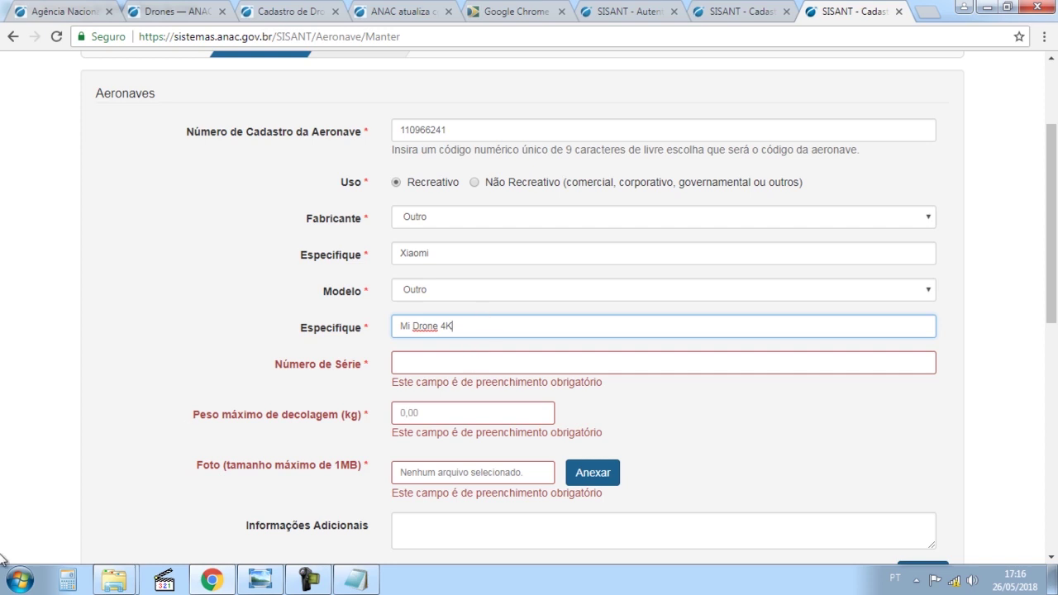
{"action": "left_click", "coordinate": [558, 363]}
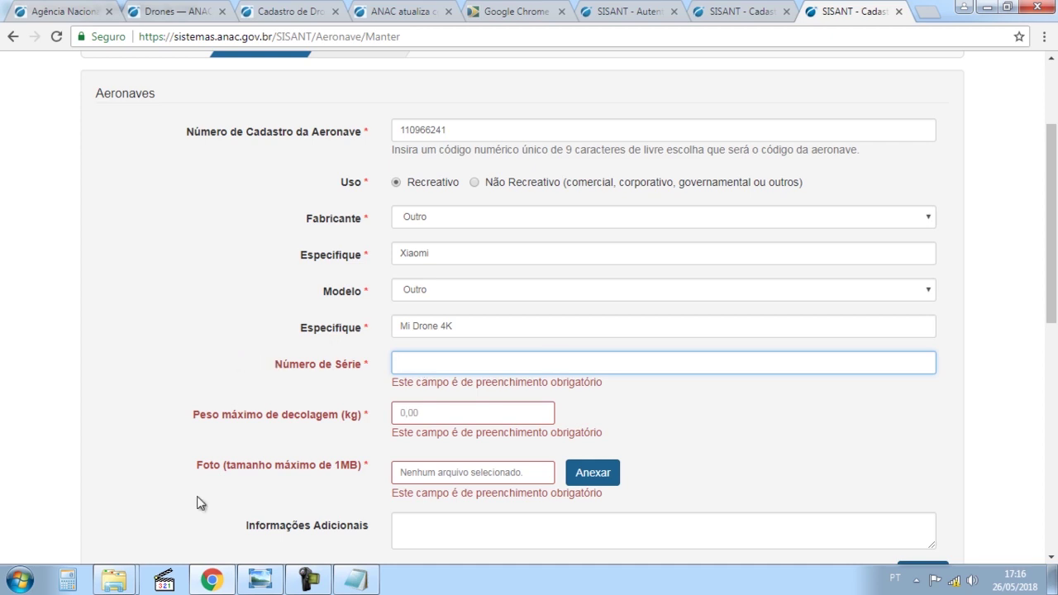
{"action": "mouse_move", "coordinate": [116, 584]}
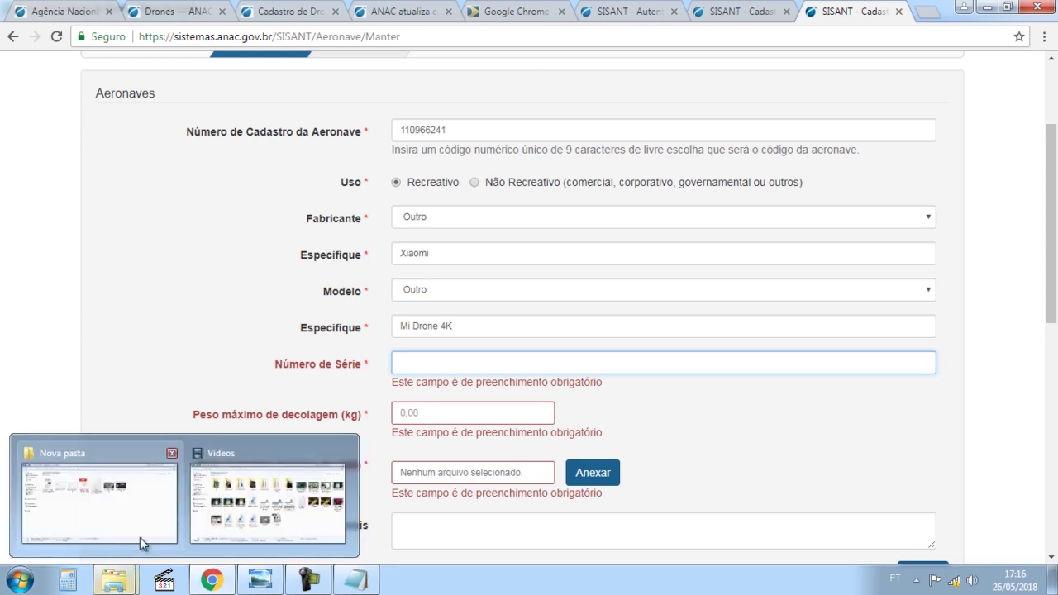
{"action": "left_click", "coordinate": [140, 512]}
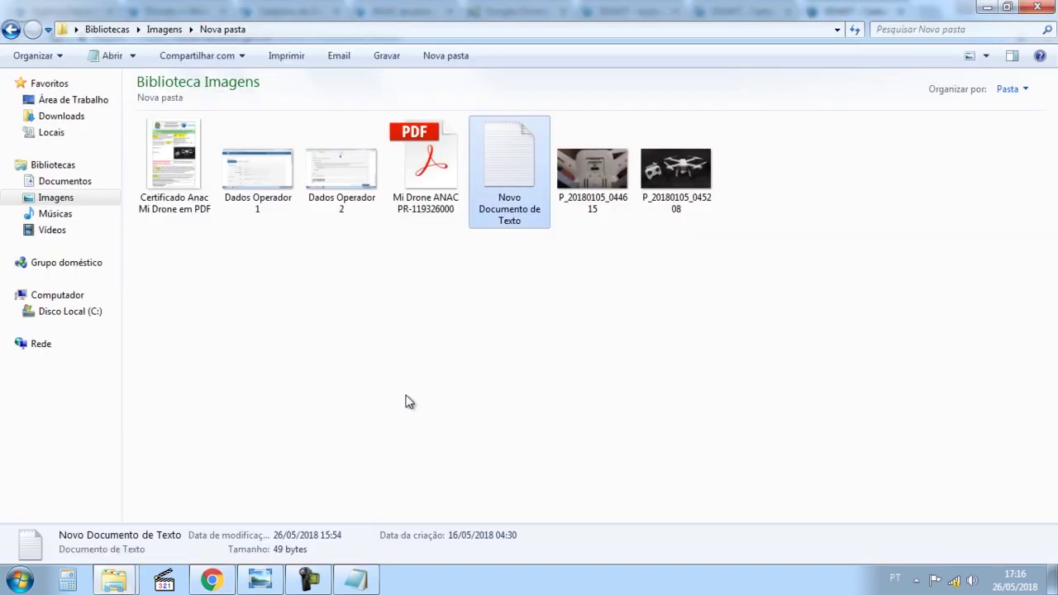
{"action": "double_click", "coordinate": [587, 186]}
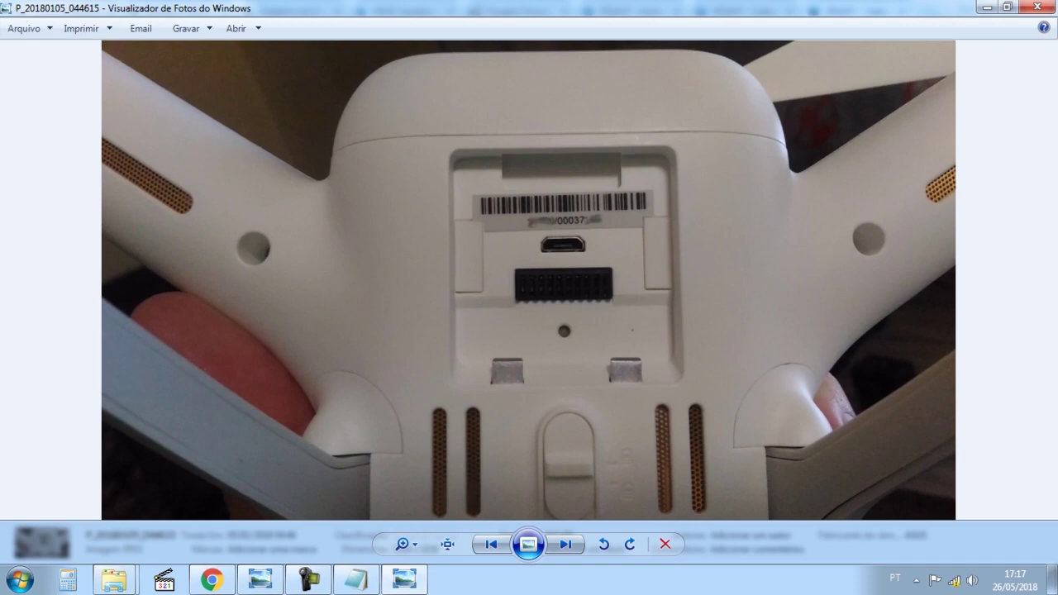
{"action": "left_click", "coordinate": [1037, 7]}
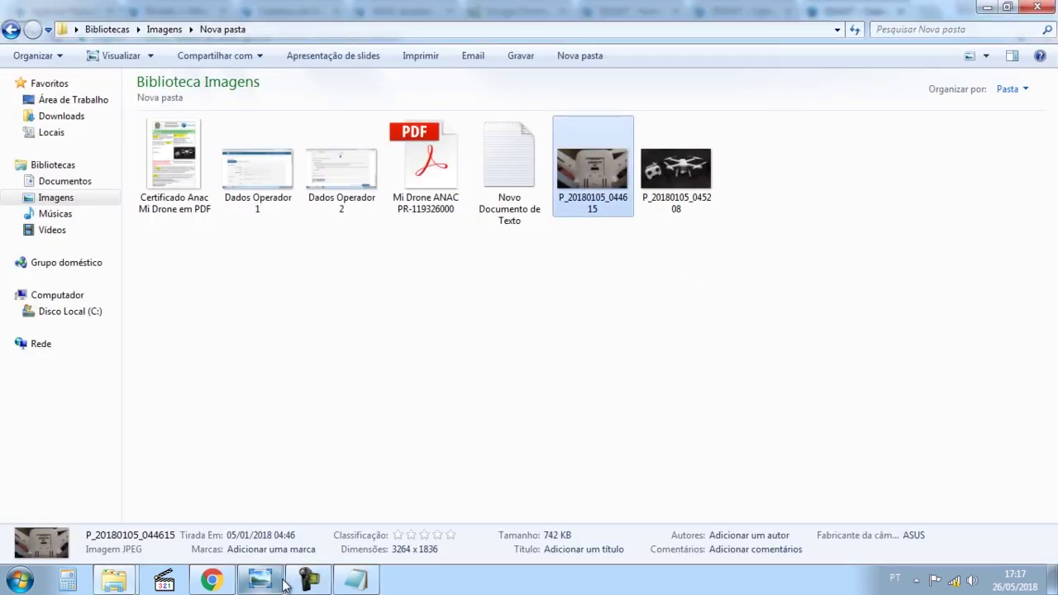
{"action": "left_click", "coordinate": [228, 480]}
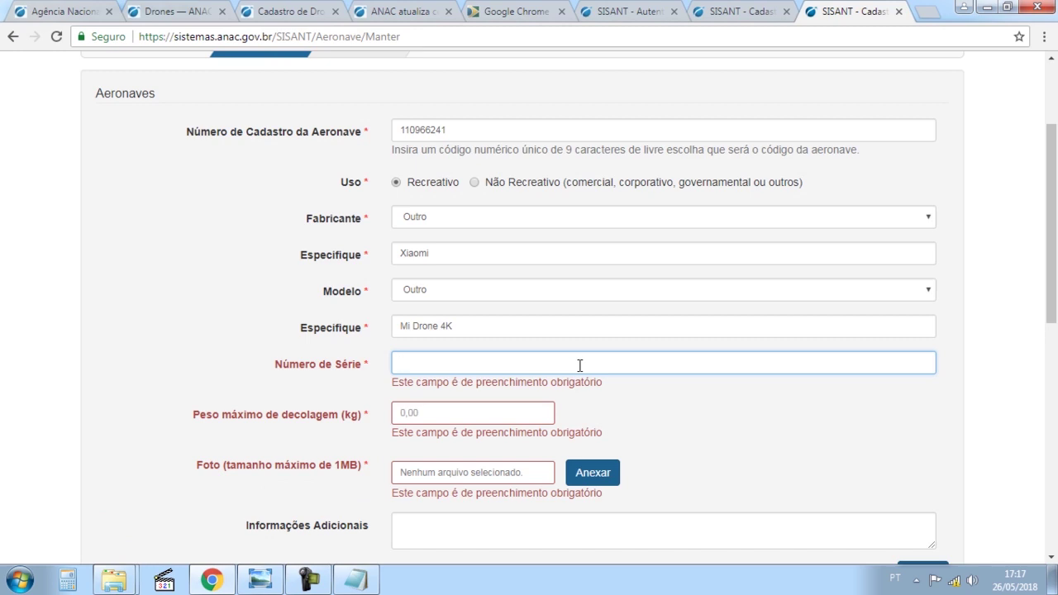
Clear stray test text from the serial number and Informações Adicionais fields.
{"action": "type", "text": "jkifkdfjkdajfkdjfkadjfkajflkdi"}
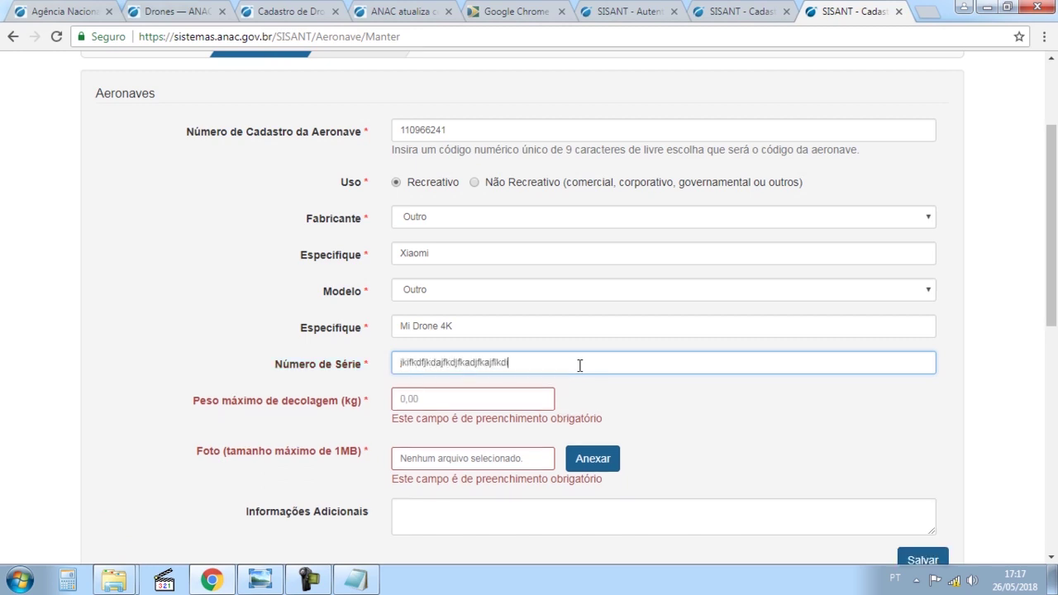
{"action": "key", "text": "ctrl+a"}
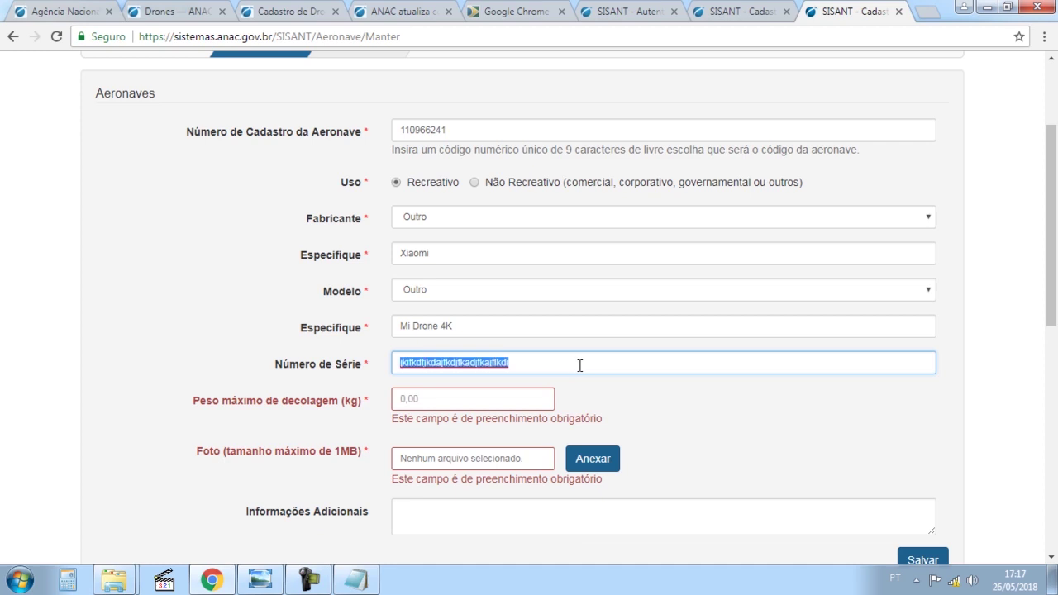
{"action": "key", "text": "BackSpace"}
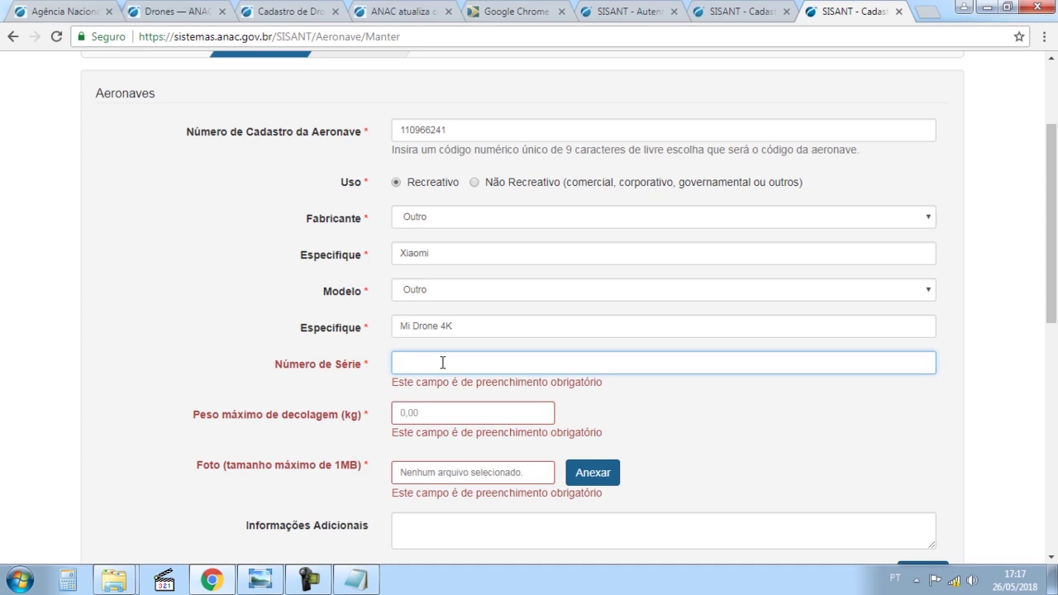
{"action": "left_click", "coordinate": [546, 546]}
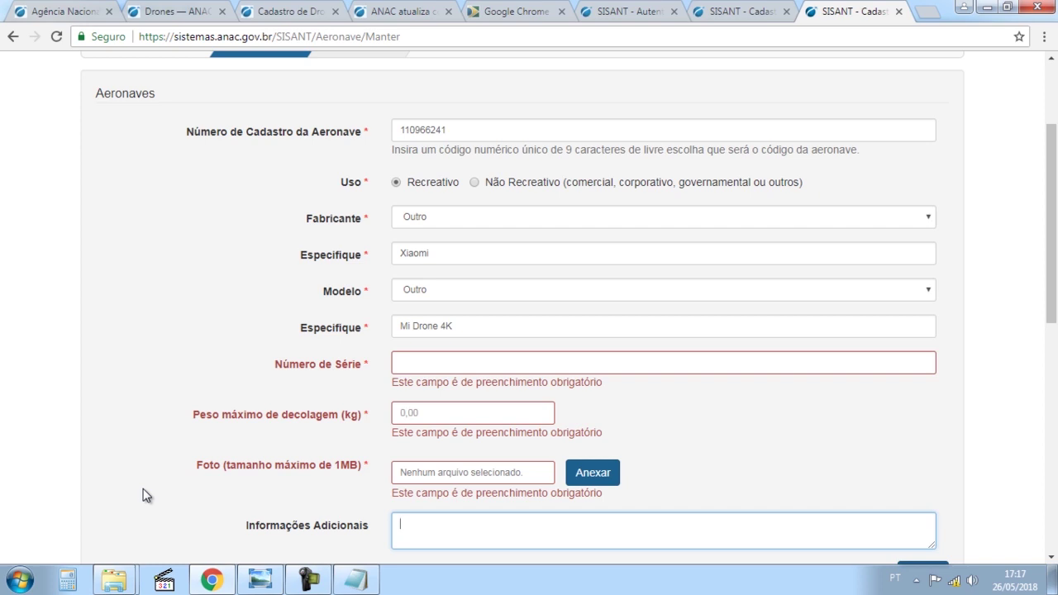
{"action": "type", "text": "Mknjfkdjfikdfjk"}
{"action": "key", "text": "ctrl+a"}
{"action": "key", "text": "BackSpace"}
Enter the drone's 18-digit serial number in Número de Série.
{"action": "scroll", "coordinate": [155, 490], "scroll_direction": "down", "scroll_amount": 2}
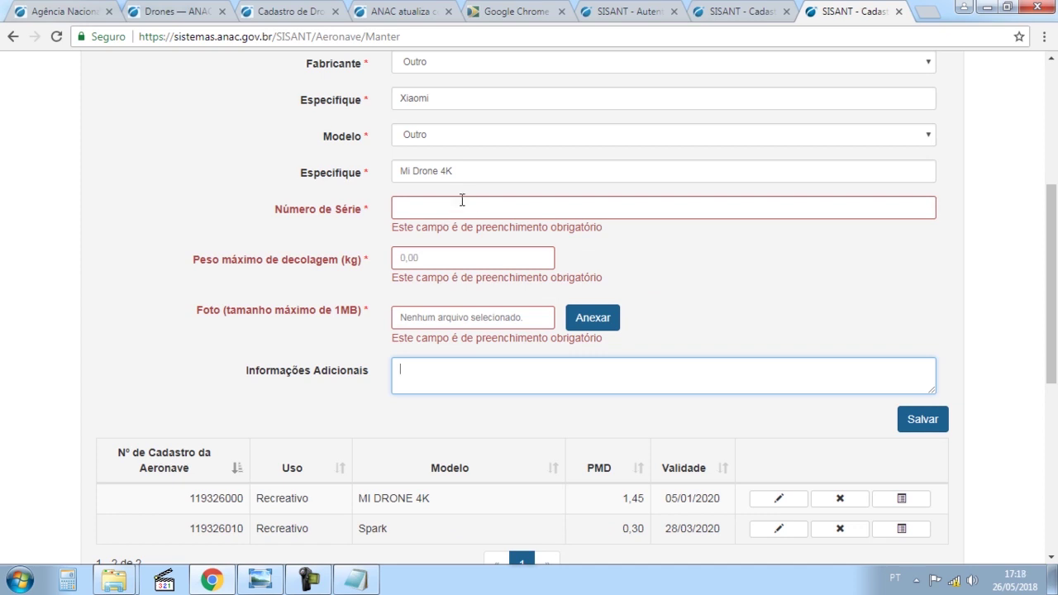
{"action": "left_click", "coordinate": [476, 215]}
{"action": "type", "text": "015289451485141542"}
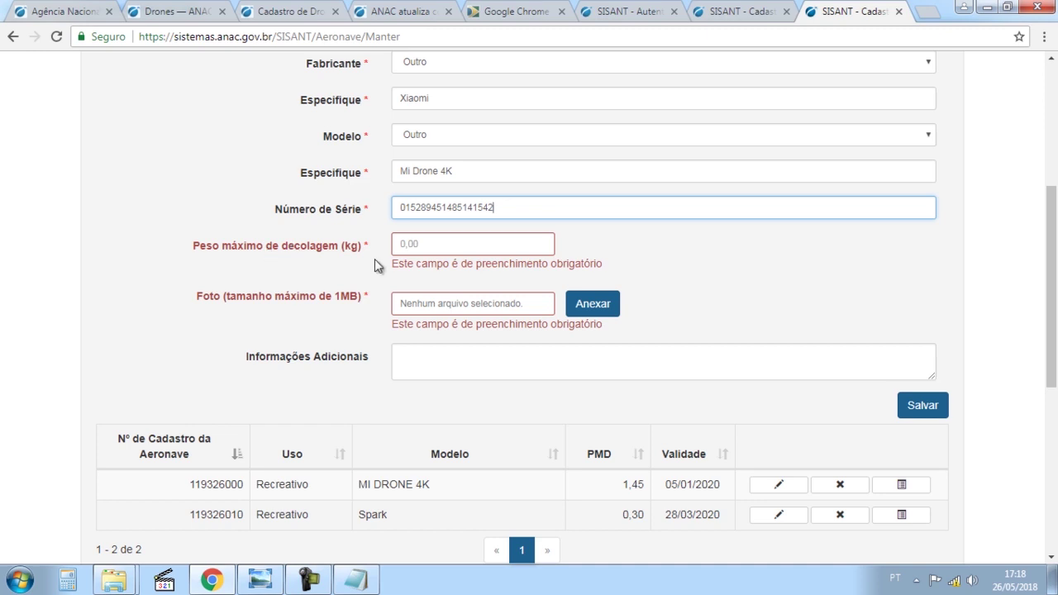
{"action": "key", "text": "Tab"}
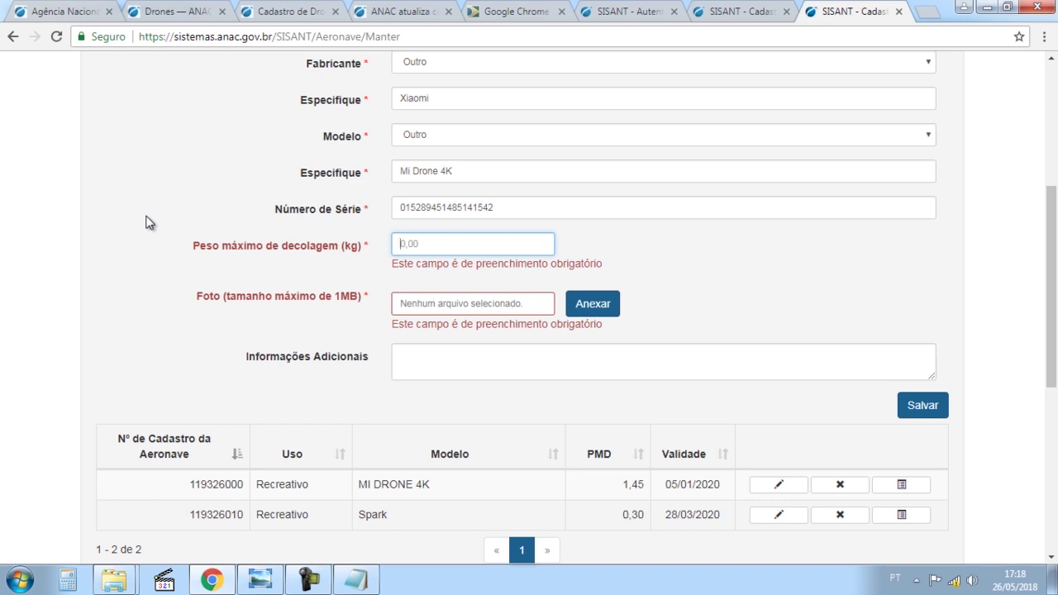
Enter 1,45 as the maximum take-off weight in kg.
{"action": "type", "text": "1"}
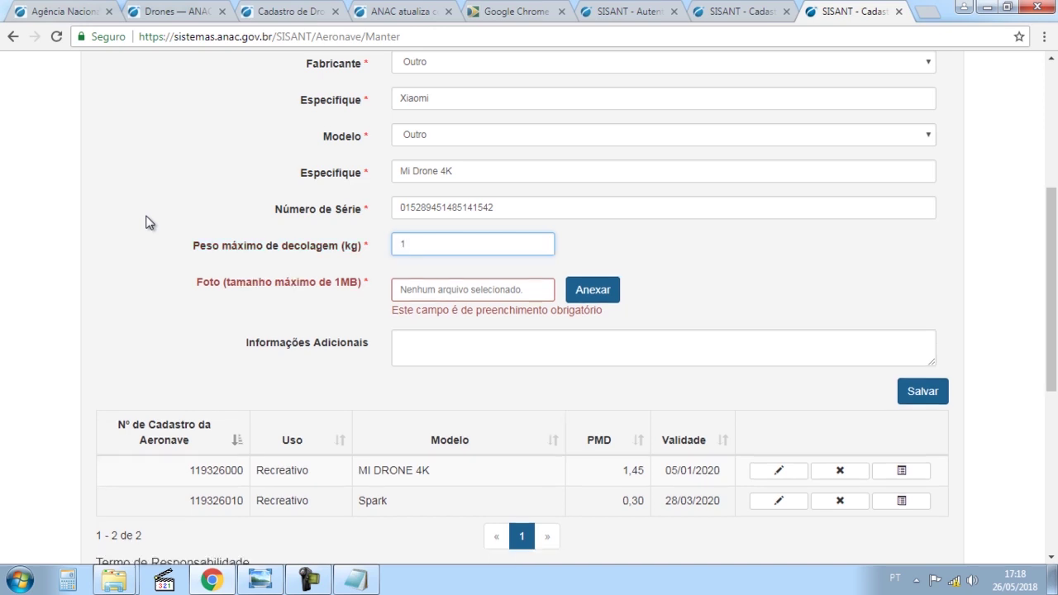
{"action": "type", "text": ",45"}
Attach P_20180105_045208 from the Nova pasta folder as the Xiaomi Mi Drone 4K's photo.
{"action": "left_click", "coordinate": [592, 291]}
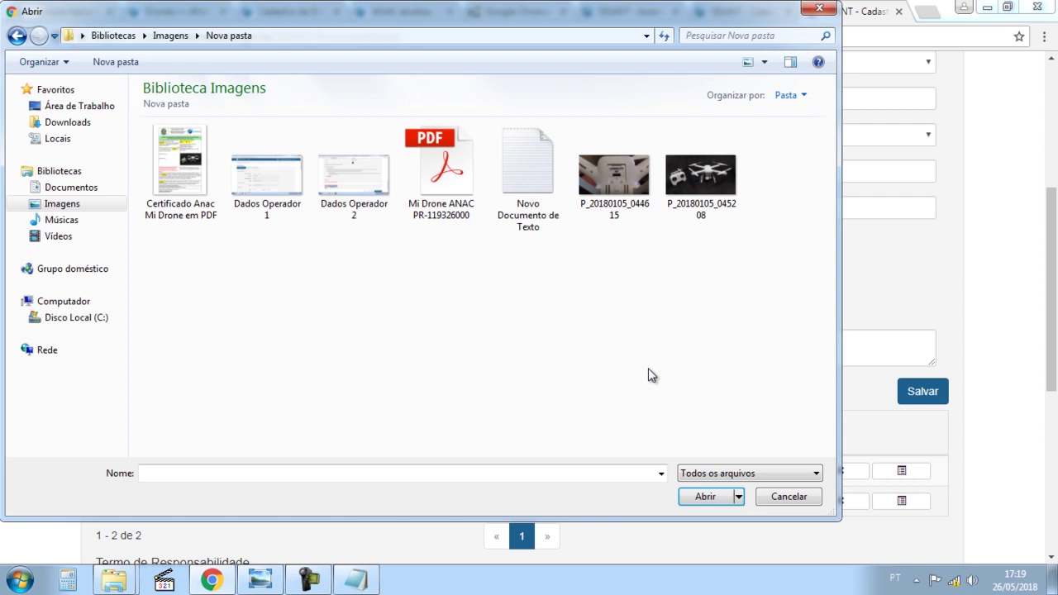
{"action": "double_click", "coordinate": [702, 175]}
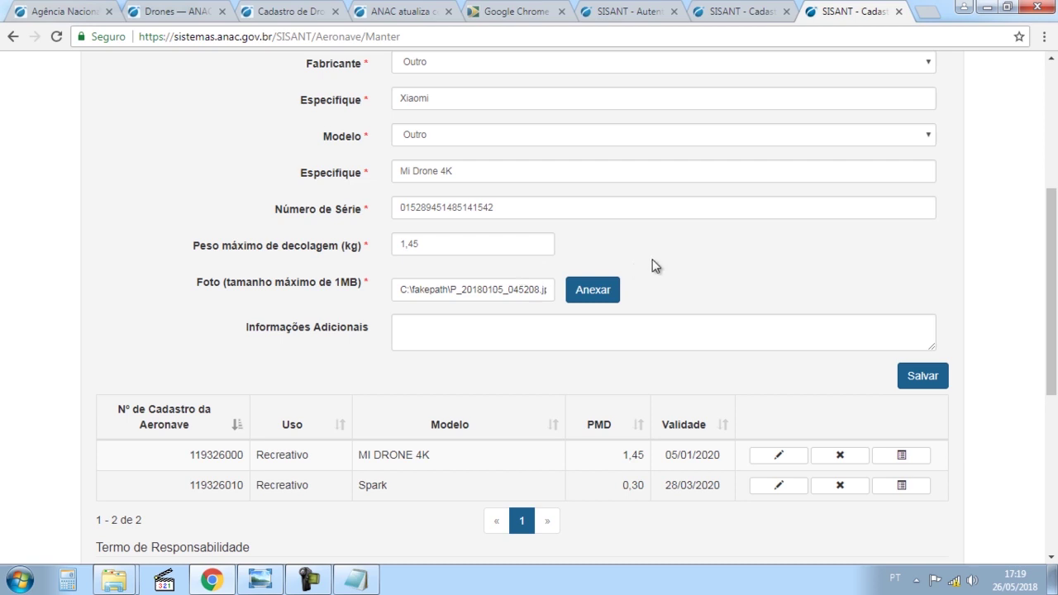
View P_20180105_045208 from Nova pasta full-screen in Photo Viewer, then close it and return to SISANT.
{"action": "mouse_move", "coordinate": [126, 584]}
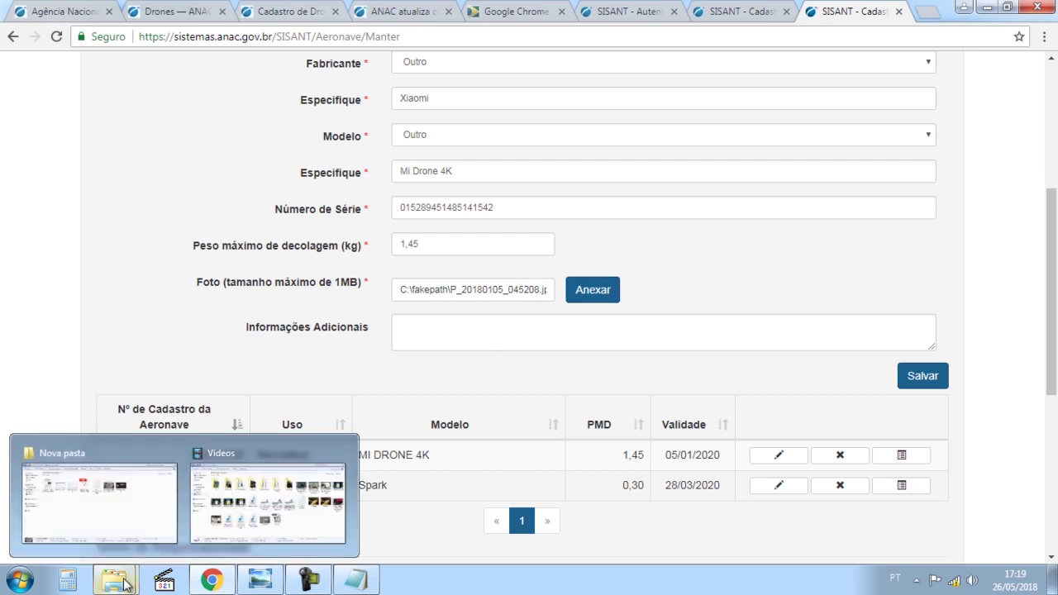
{"action": "left_click", "coordinate": [145, 495]}
{"action": "left_click", "coordinate": [655, 197]}
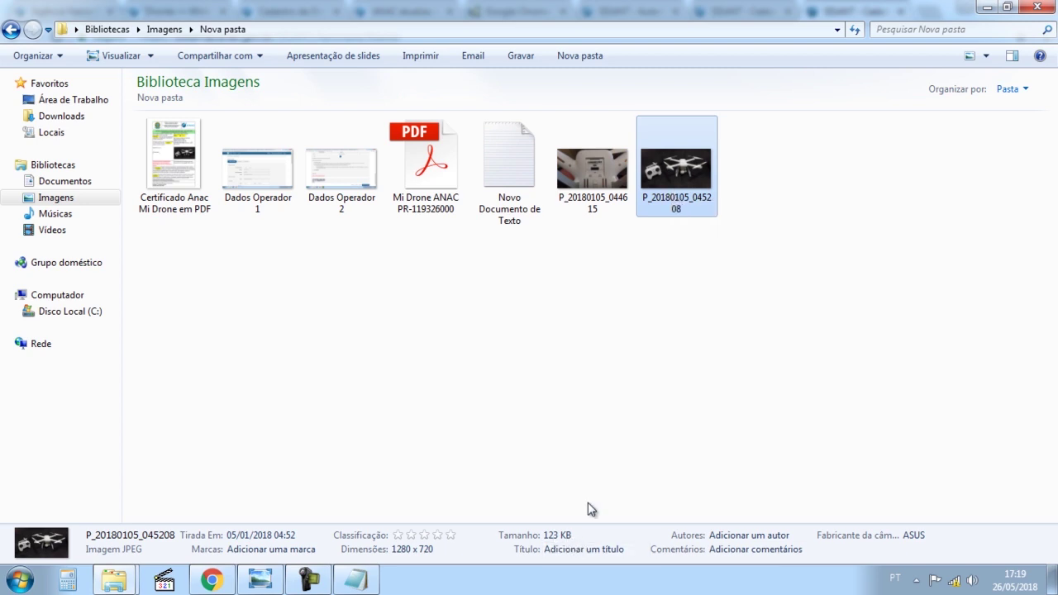
{"action": "double_click", "coordinate": [655, 170]}
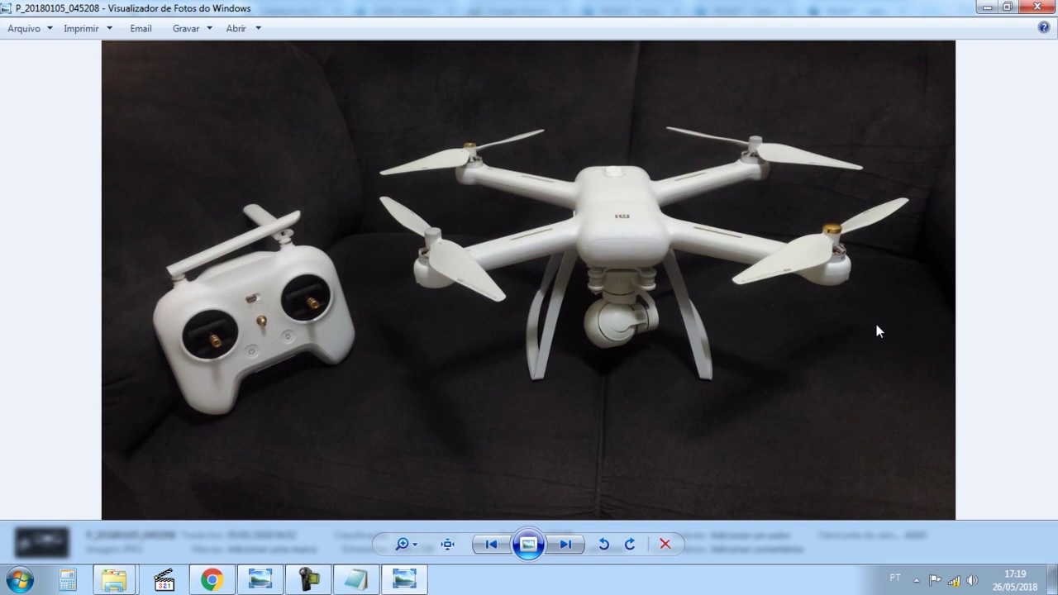
{"action": "left_click", "coordinate": [1037, 6]}
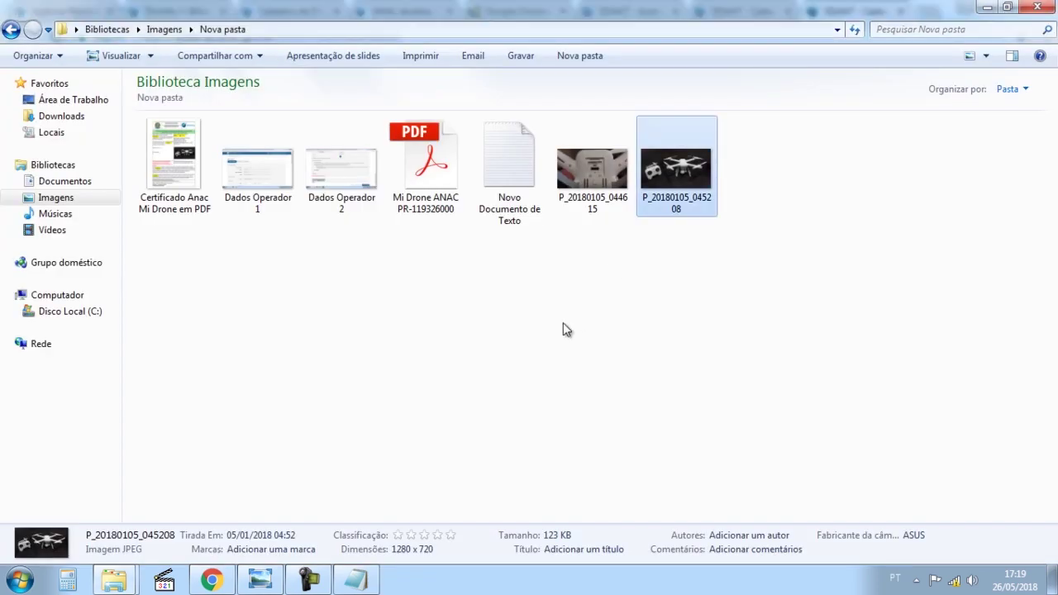
{"action": "mouse_move", "coordinate": [266, 581]}
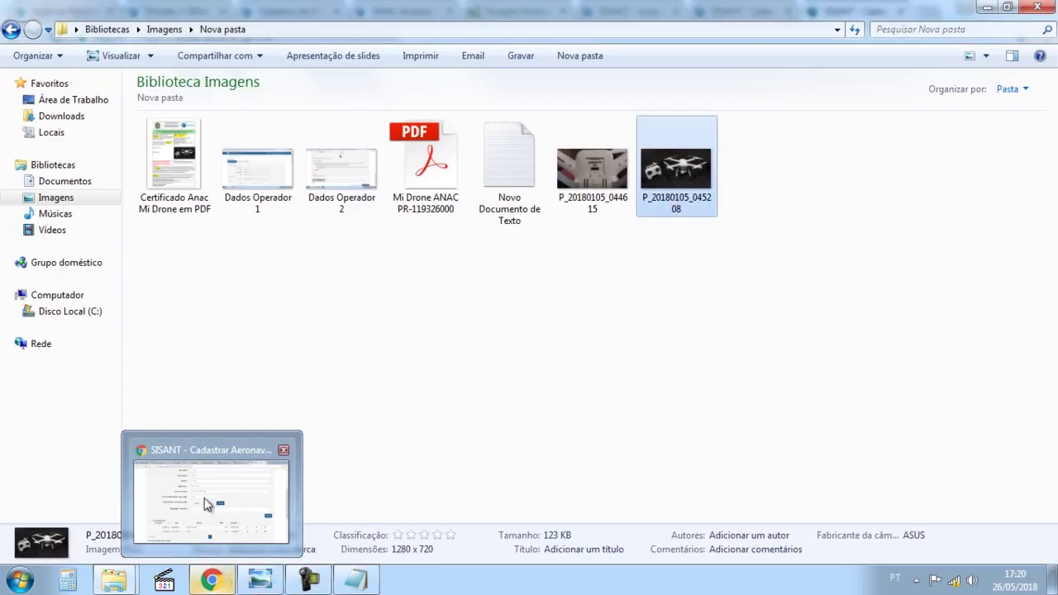
{"action": "left_click", "coordinate": [207, 502]}
Put the cursor in the Informações Adicionais field of the Xiaomi Mi Drone 4K aircraft form.
{"action": "left_click", "coordinate": [448, 327]}
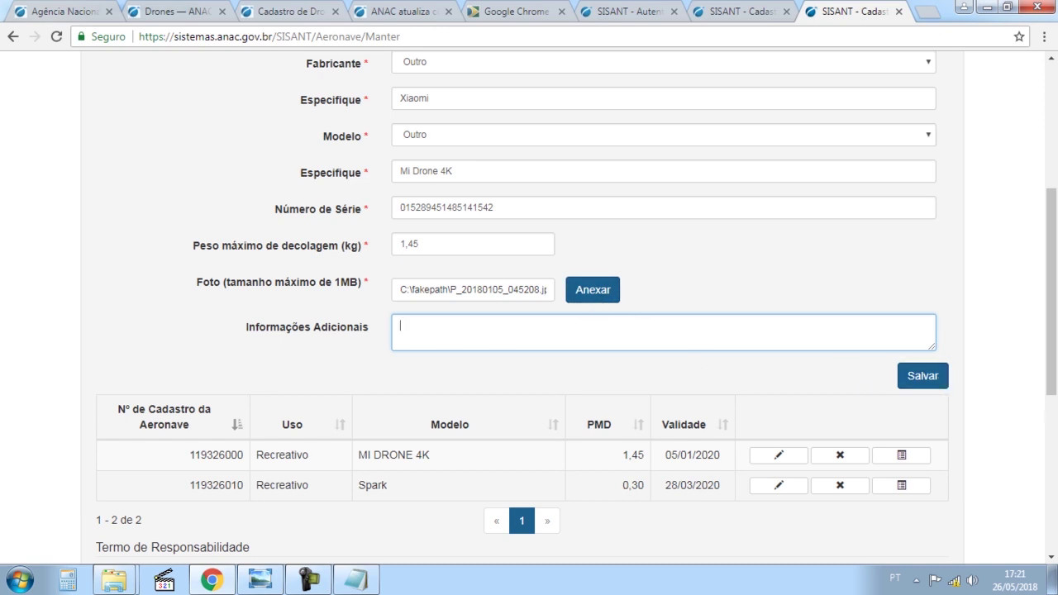
{"action": "scroll", "coordinate": [1034, 418], "scroll_direction": "down", "scroll_amount": 3}
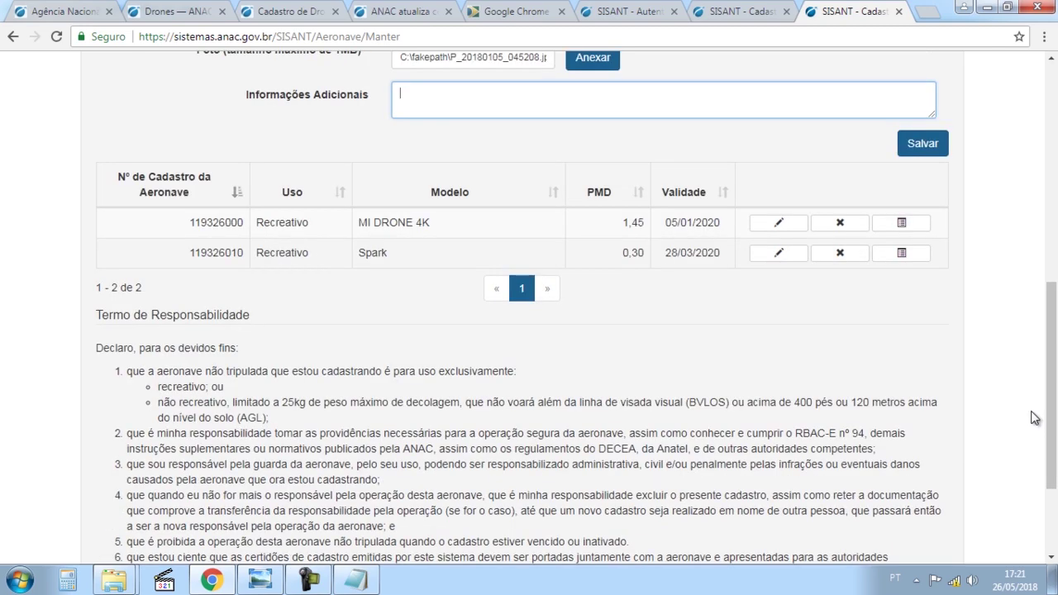
{"action": "scroll", "coordinate": [1055, 398], "scroll_direction": "down", "scroll_amount": 1}
{"action": "left_click_drag", "start_coordinate": [1056, 399], "coordinate": [1057, 406]}
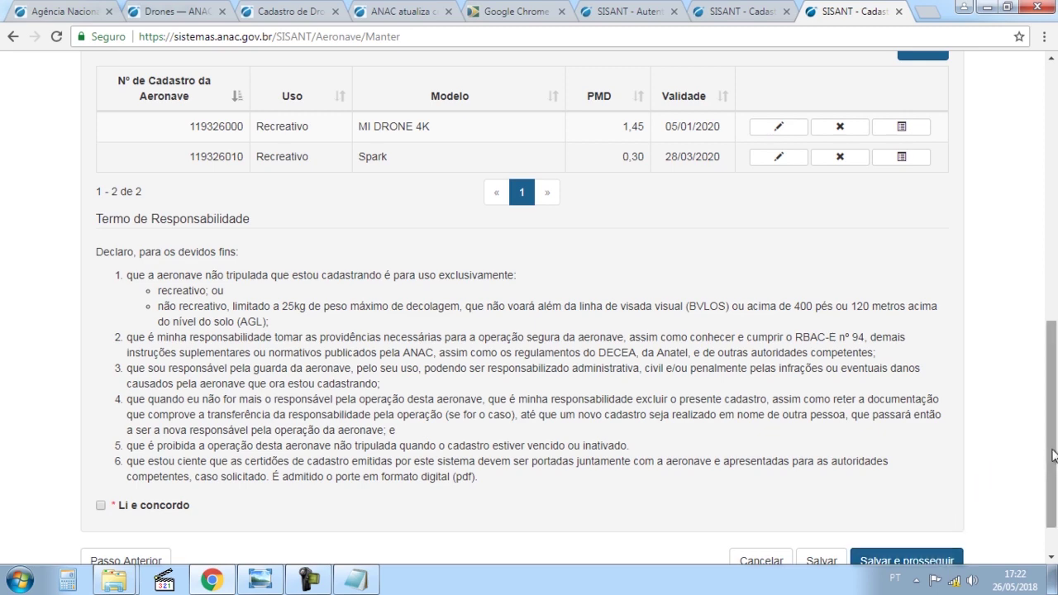
Confirm the data-loss warning to reach the Certificado step listing MI DRONE 4K and Spark, then show Nova pasta.
{"action": "left_click_drag", "start_coordinate": [1053, 455], "coordinate": [1053, 197]}
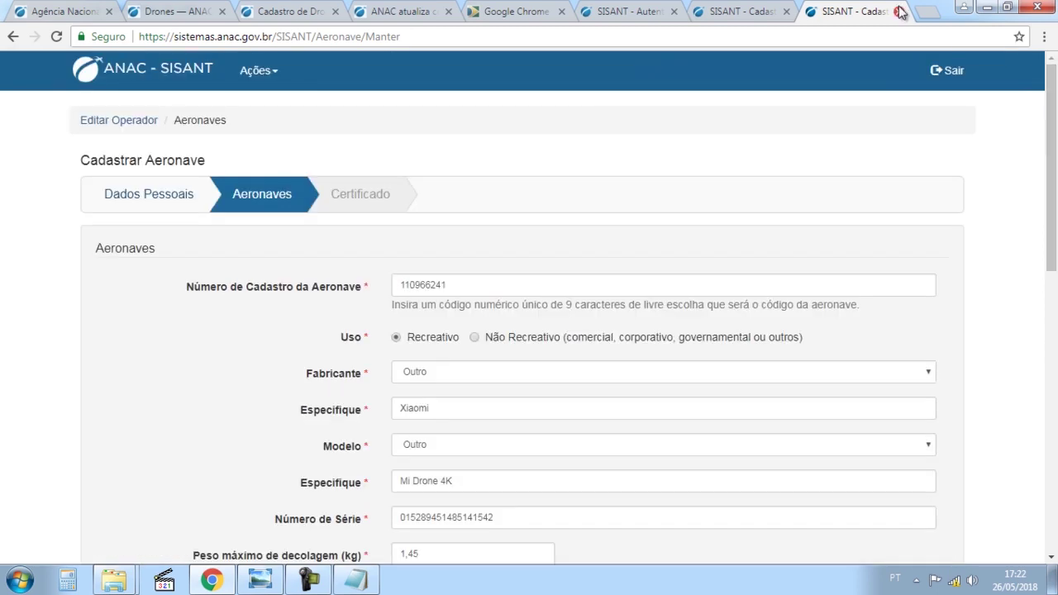
{"action": "left_click", "coordinate": [384, 208]}
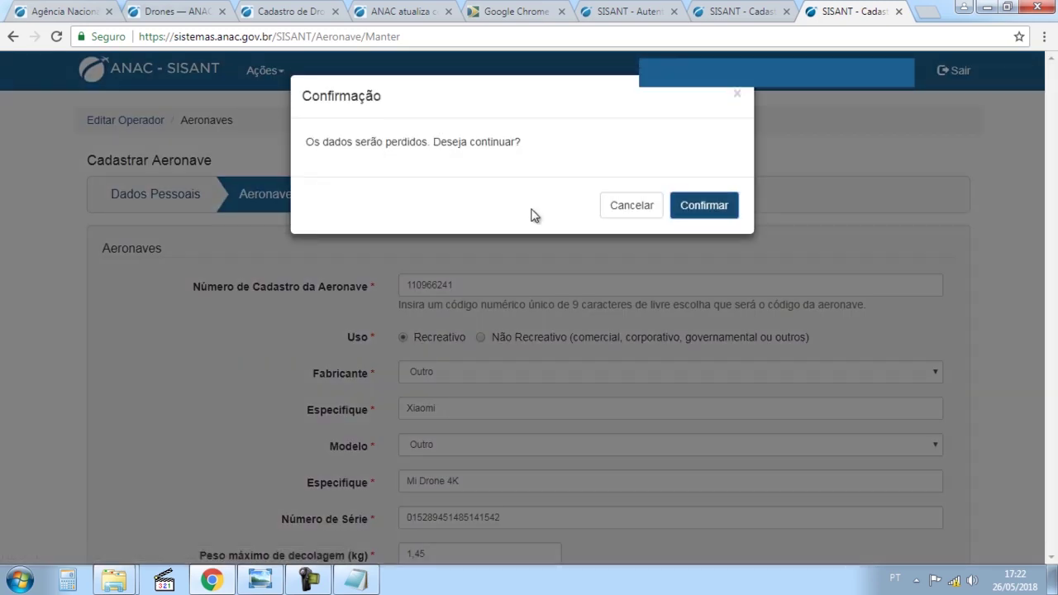
{"action": "left_click", "coordinate": [634, 207]}
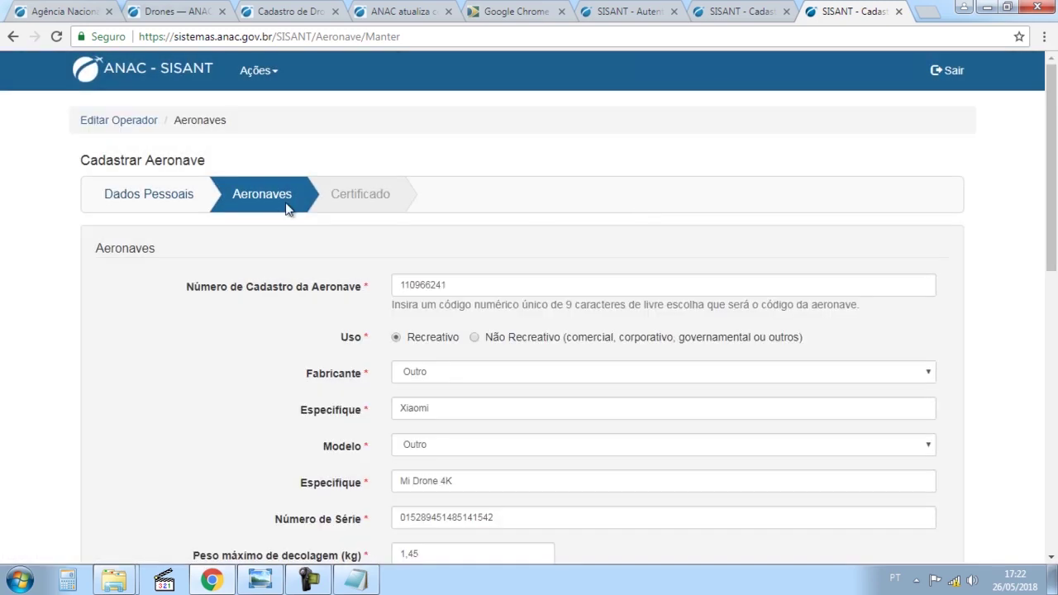
{"action": "left_click", "coordinate": [348, 194]}
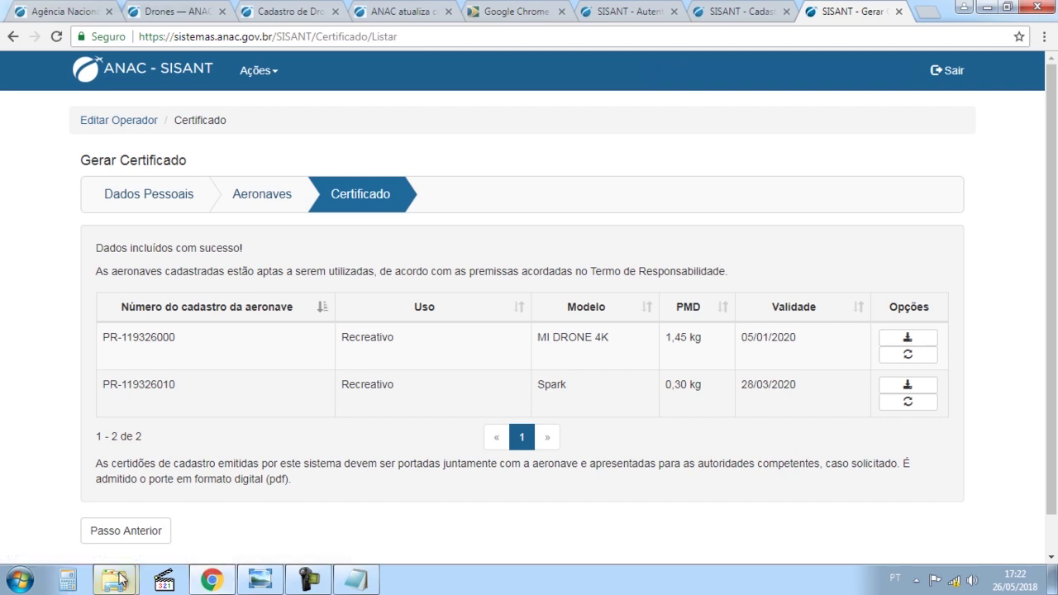
{"action": "mouse_move", "coordinate": [120, 578]}
{"action": "left_click", "coordinate": [111, 475]}
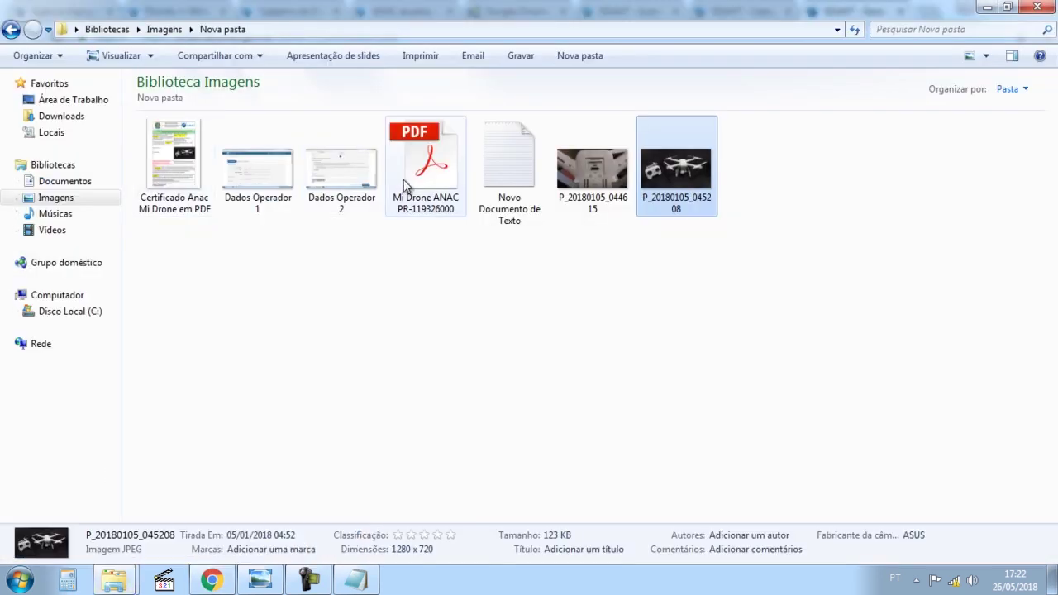
Open 'Certificado Anac Mi Drone em PDF' in Photo Viewer and zoom through its issue date and ANAC header.
{"action": "double_click", "coordinate": [203, 174]}
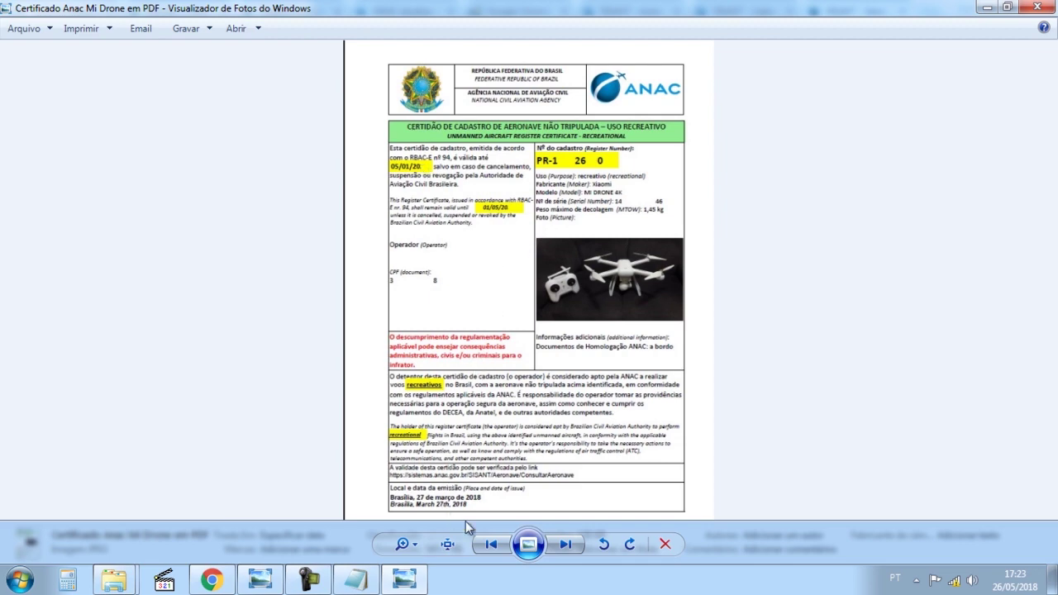
{"action": "scroll", "coordinate": [500, 438], "scroll_direction": "up", "scroll_amount": 4}
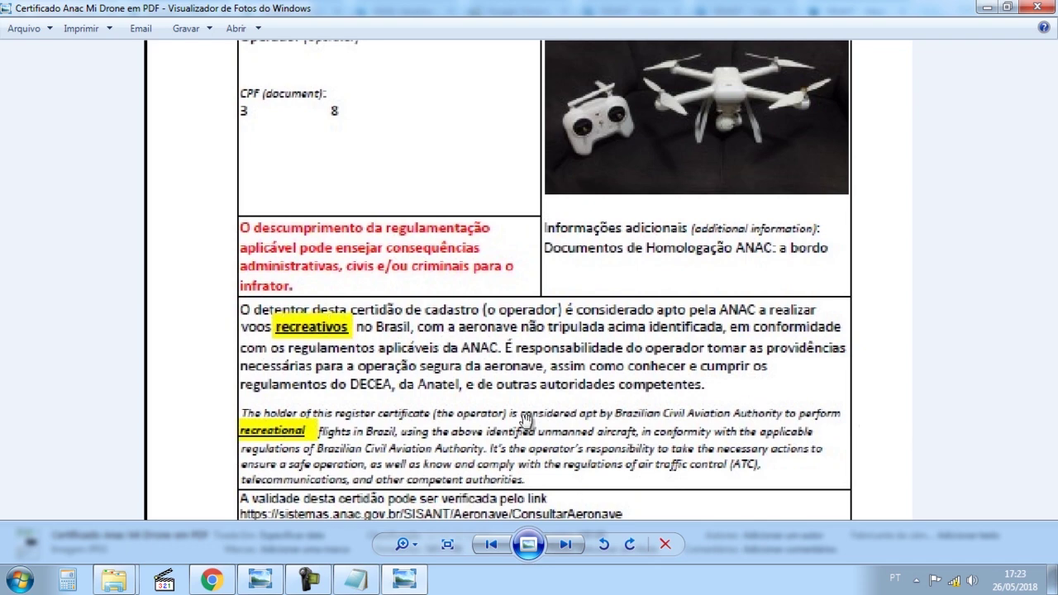
{"action": "left_click_drag", "start_coordinate": [523, 420], "coordinate": [576, 184]}
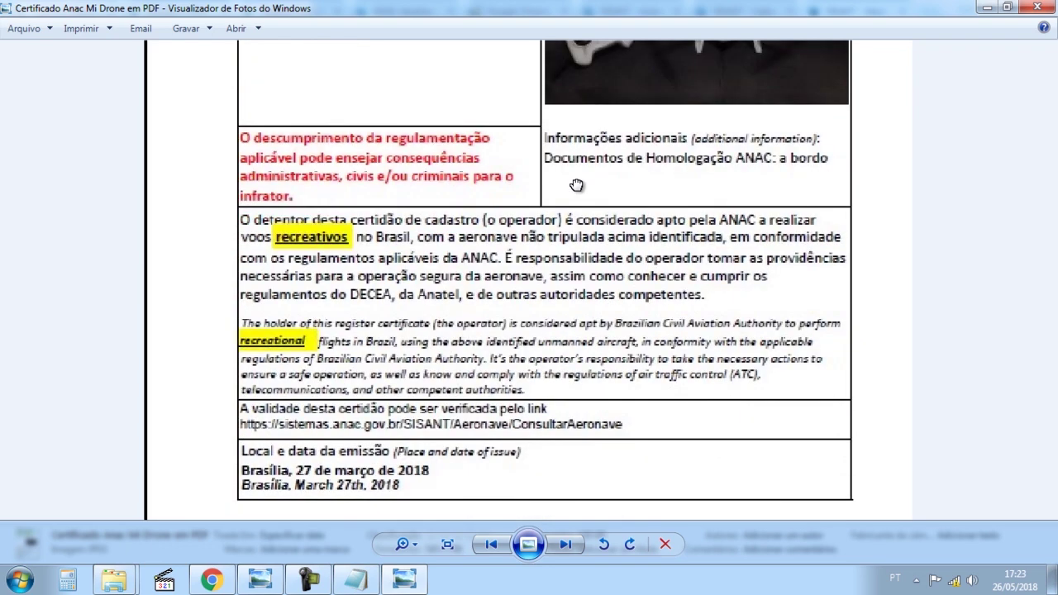
{"action": "scroll", "coordinate": [739, 232], "scroll_direction": "up", "scroll_amount": 5}
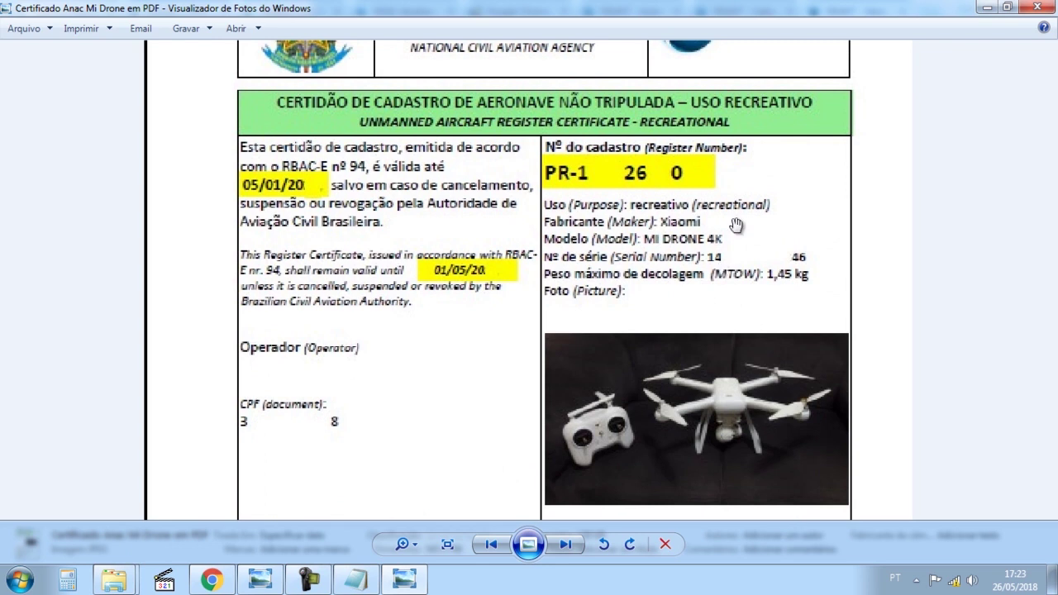
{"action": "left_click_drag", "start_coordinate": [737, 227], "coordinate": [737, 314]}
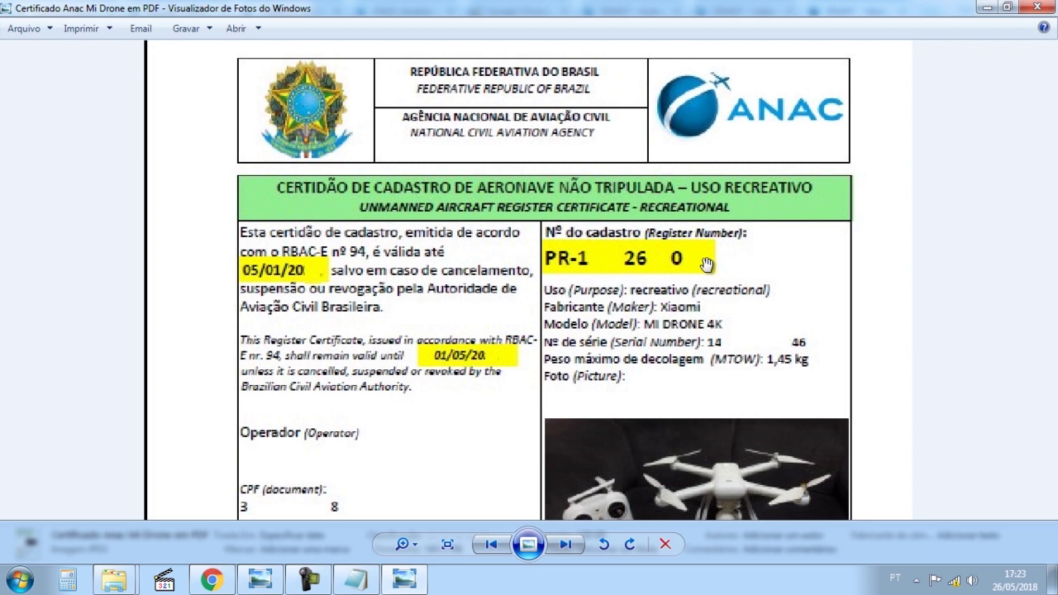
{"action": "scroll", "coordinate": [707, 263], "scroll_direction": "down", "scroll_amount": 2}
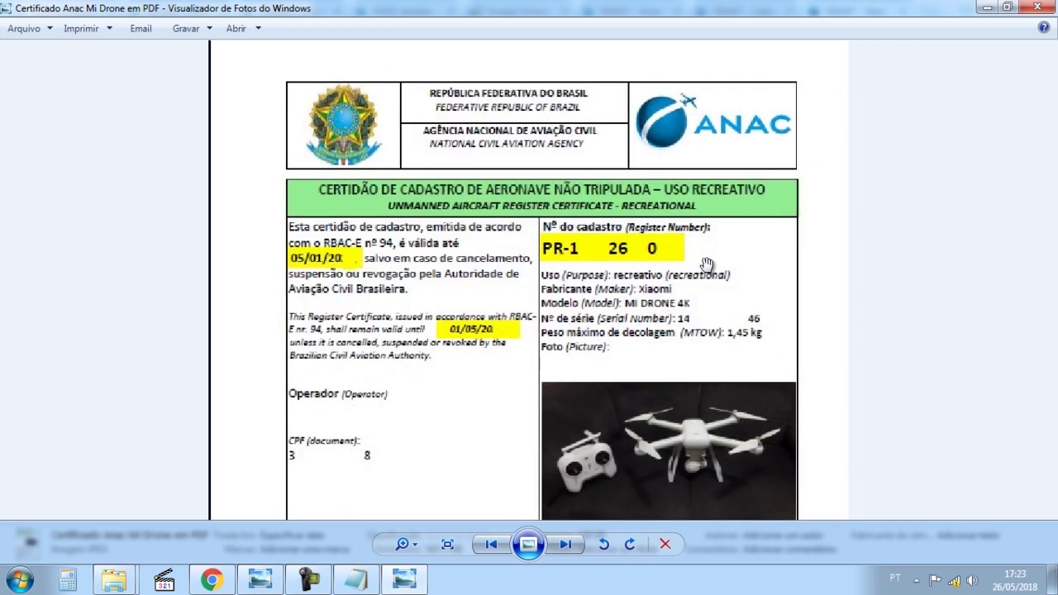